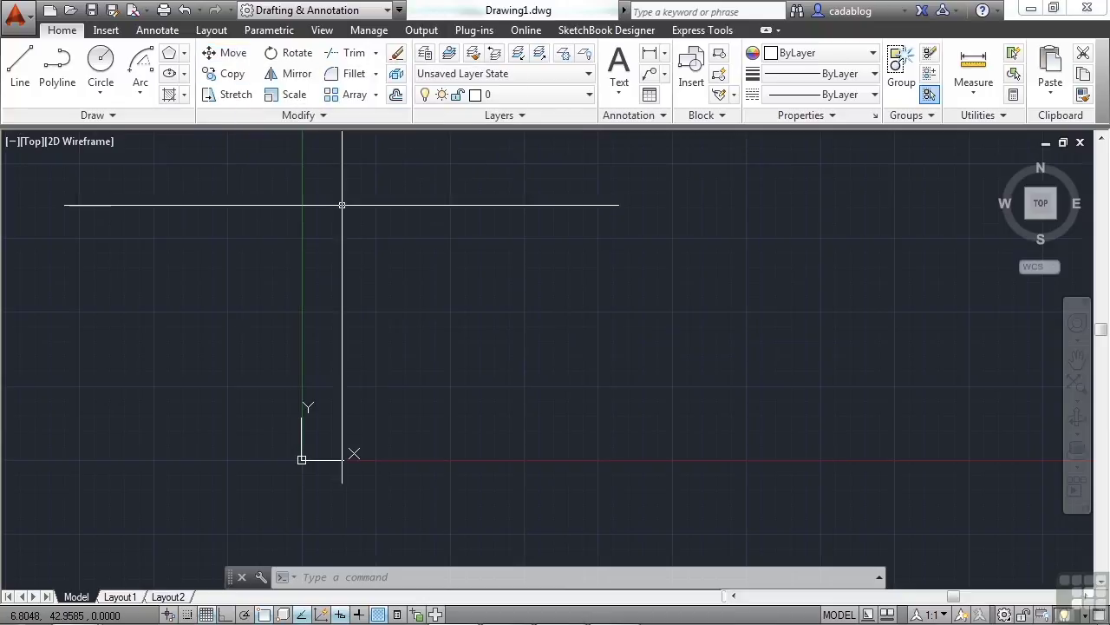
- Open the drawing blocks_and_tables_-_imperial.dwg from folder 06
type("ope")
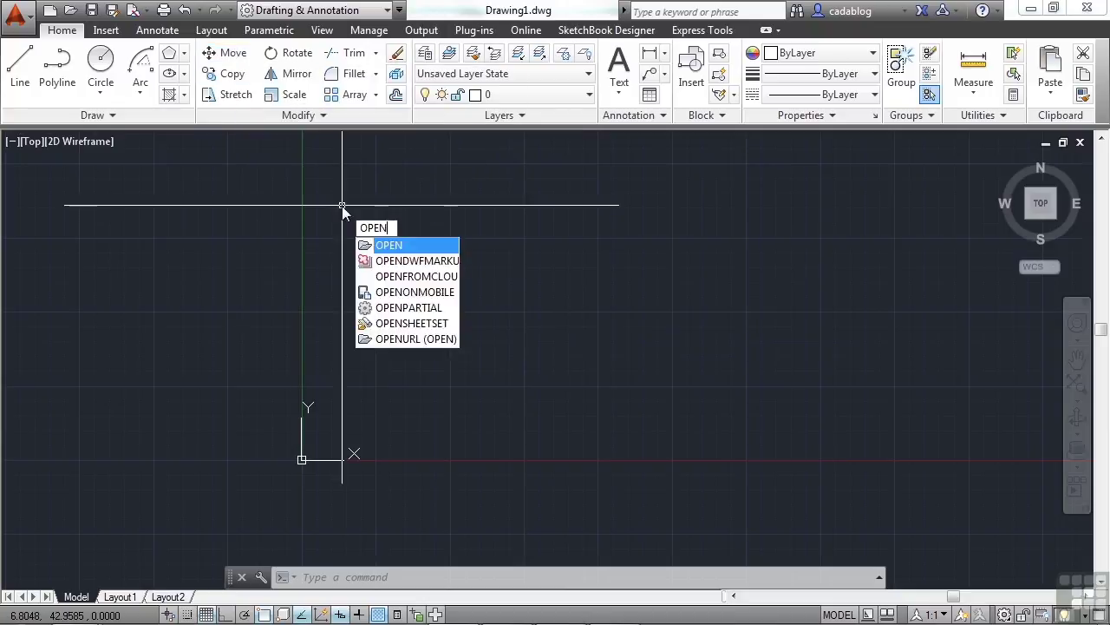
key("Return")
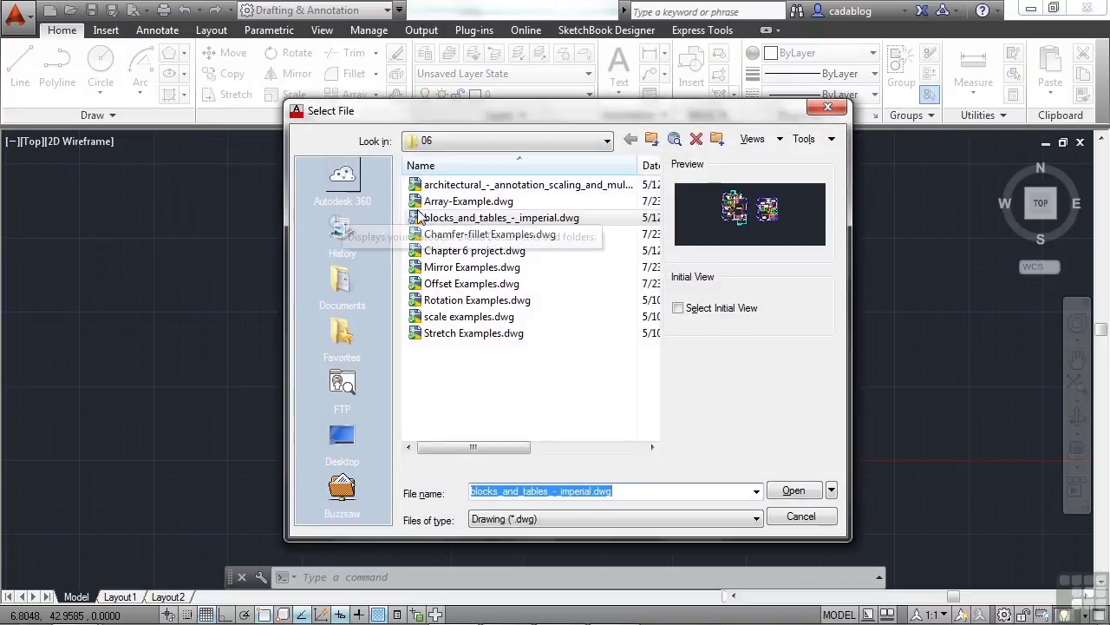
left_click(457, 222)
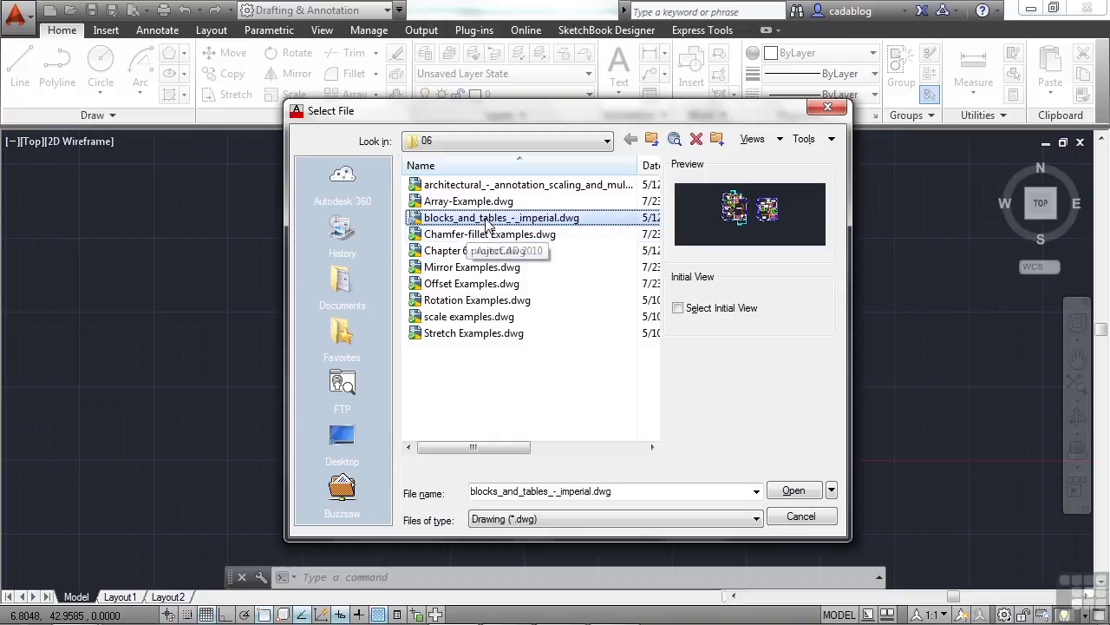
left_click(793, 491)
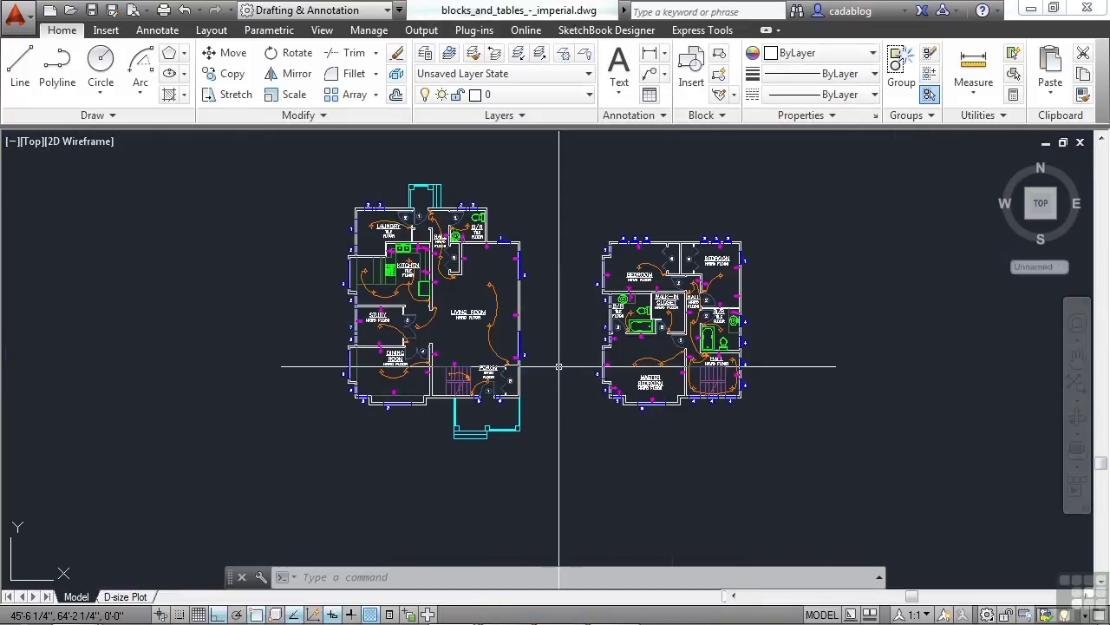
scroll(429, 325, "up", 8)
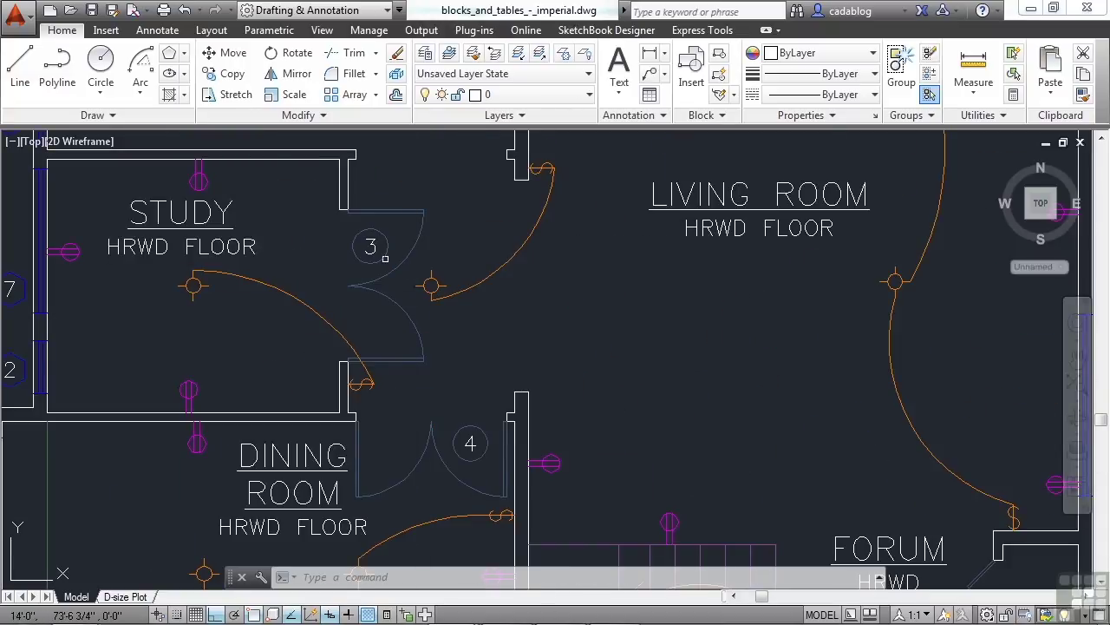
scroll(202, 297, "down", 3)
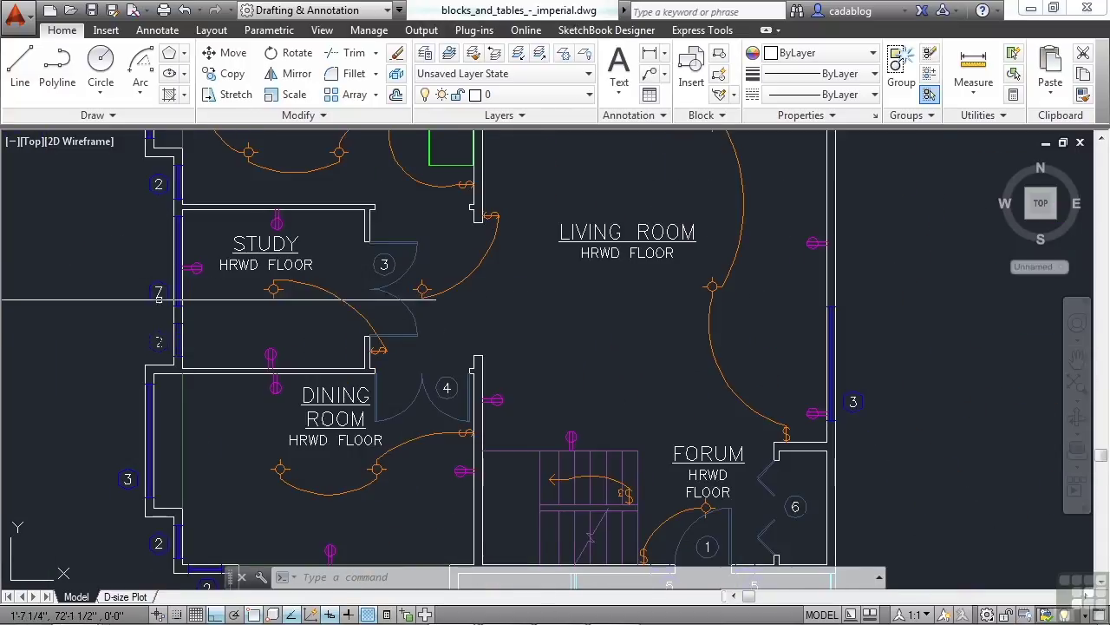
scroll(278, 307, "down", 4)
scroll(370, 349, "down", 2)
mouse_move(394, 307)
middle_mouse_down()
mouse_move(399, 339)
mouse_move(430, 340)
middle_mouse_up()
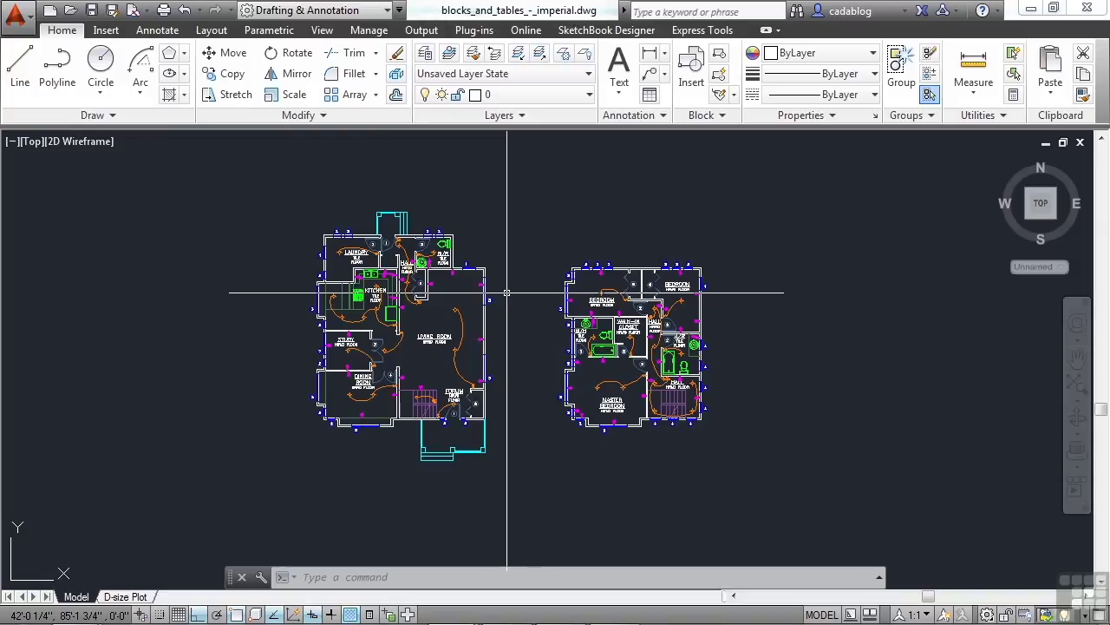
- Move the living room label with its lights, wiring and switch to the empty area west of the house, with Ortho off
left_click(233, 54)
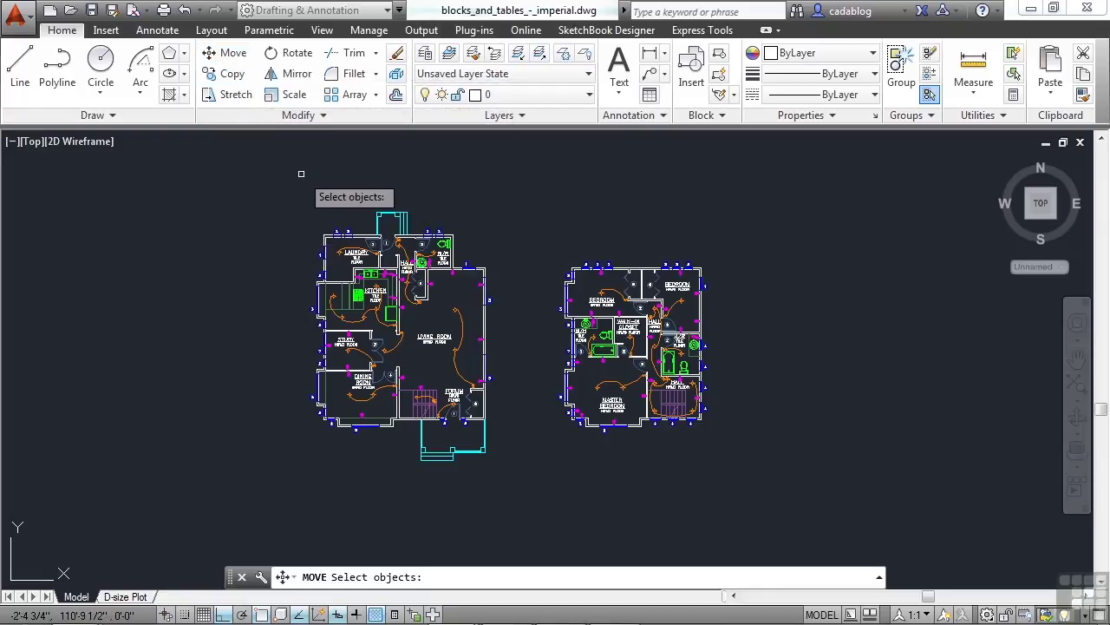
scroll(438, 347, "up", 5)
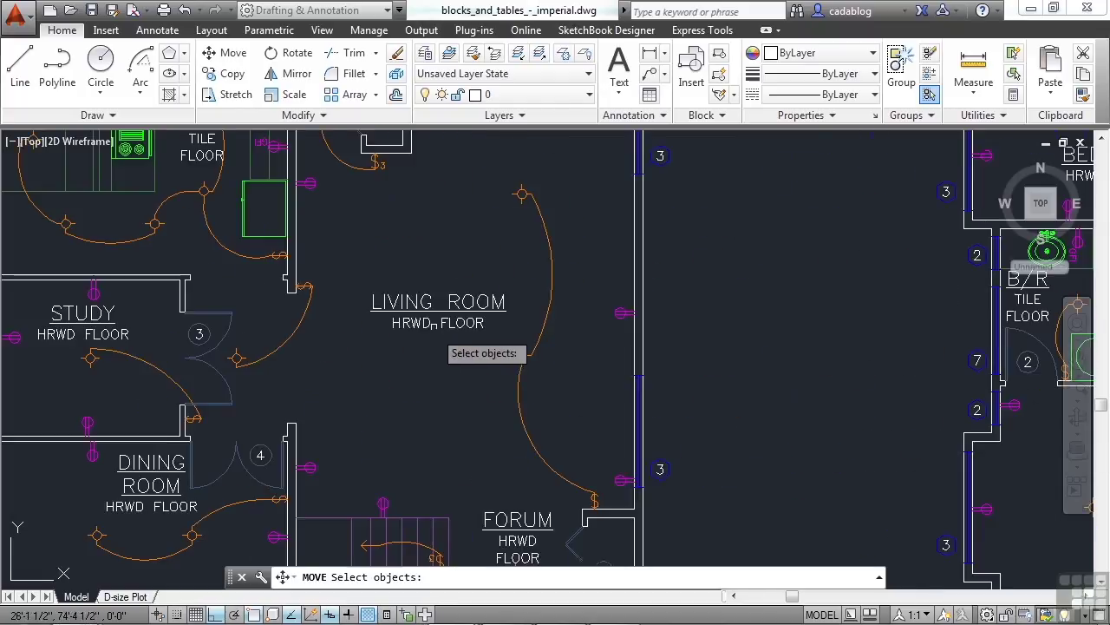
left_click(425, 309)
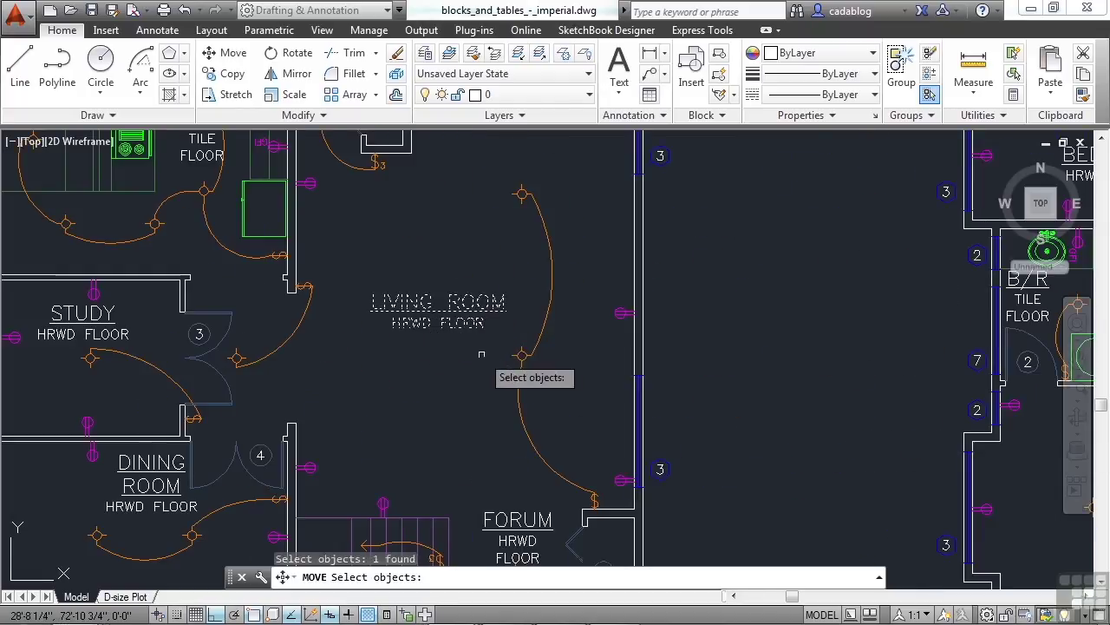
left_click(574, 171)
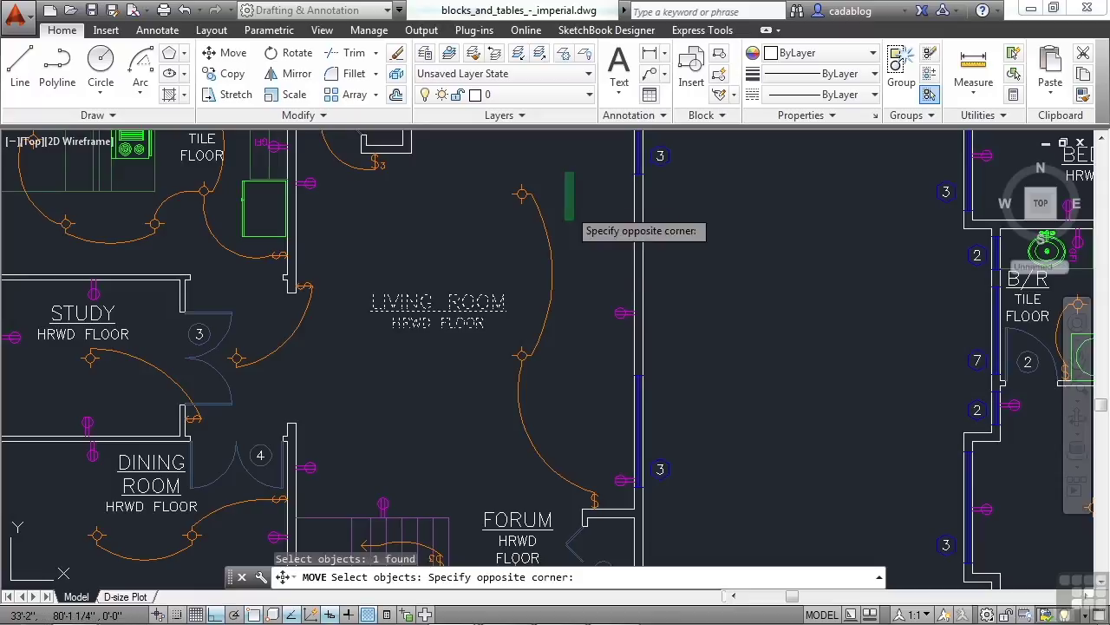
left_click(498, 396)
left_click(597, 498)
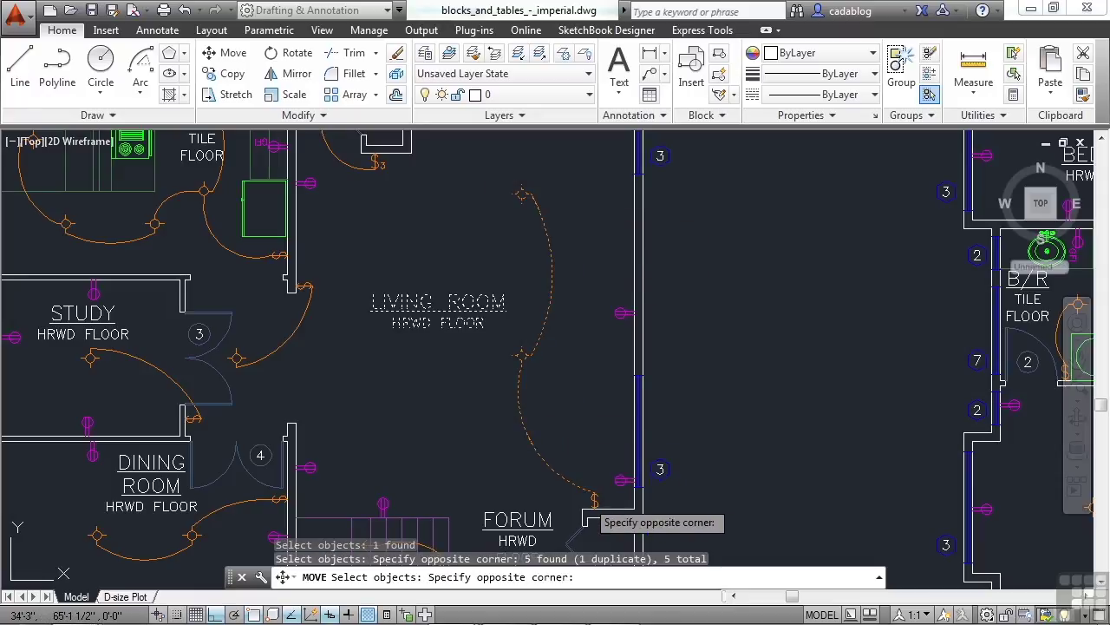
left_click(445, 355)
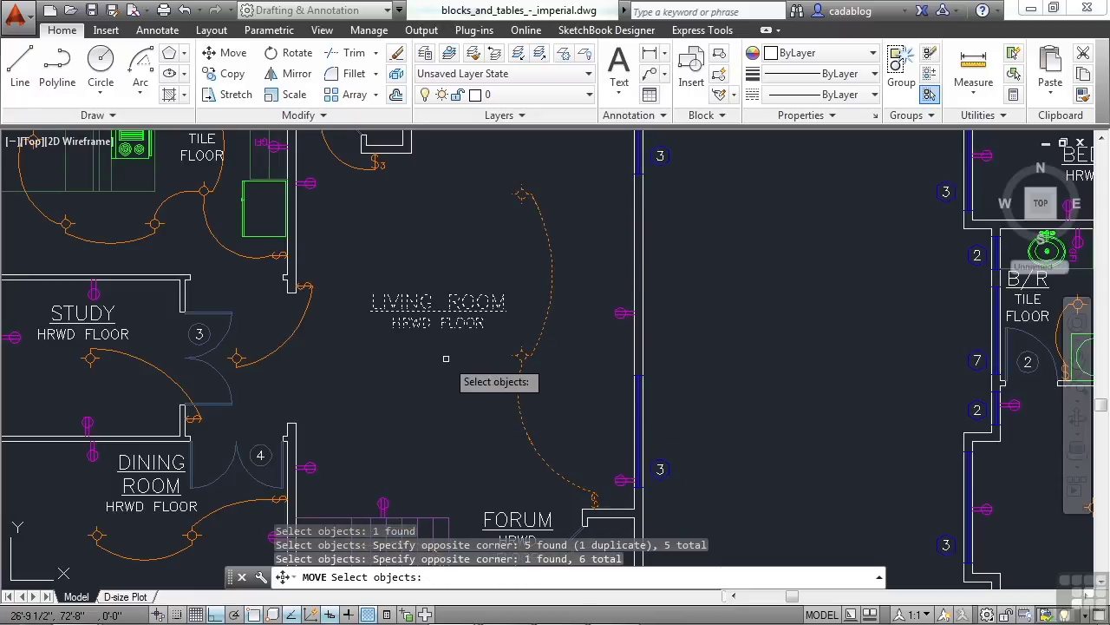
key("Return")
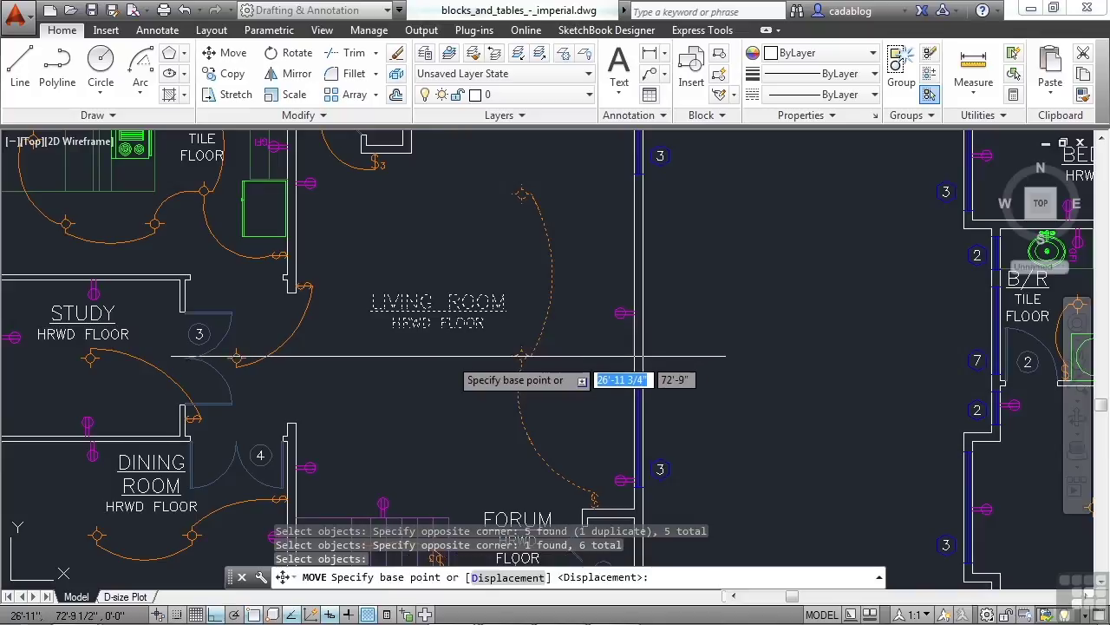
left_click(435, 345)
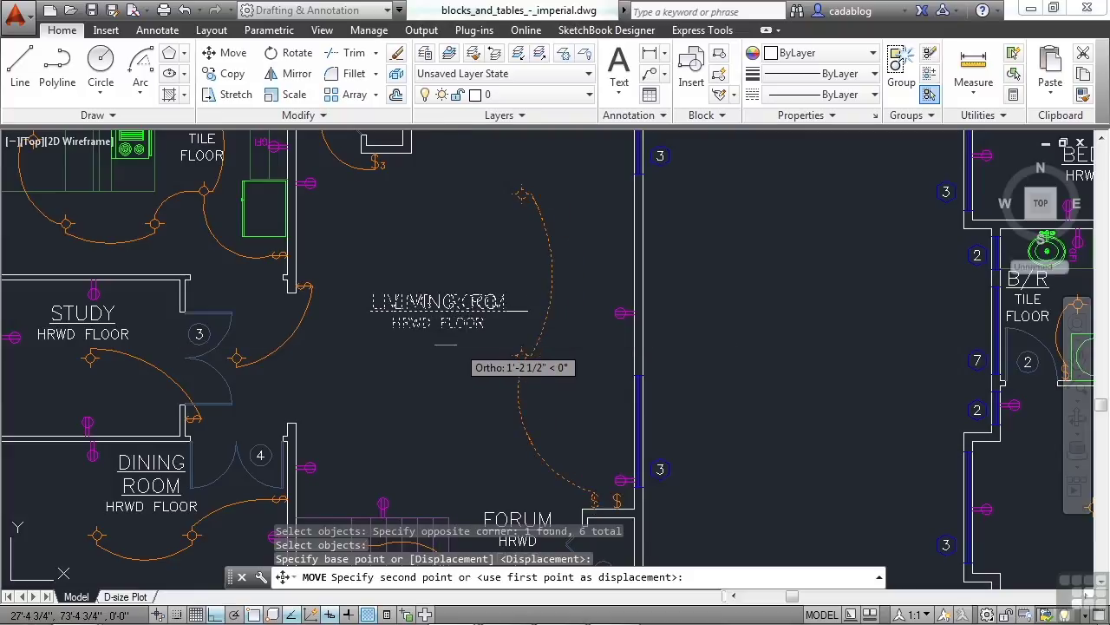
key("F8")
scroll(607, 321, "down", 2)
scroll(600, 320, "down", 4)
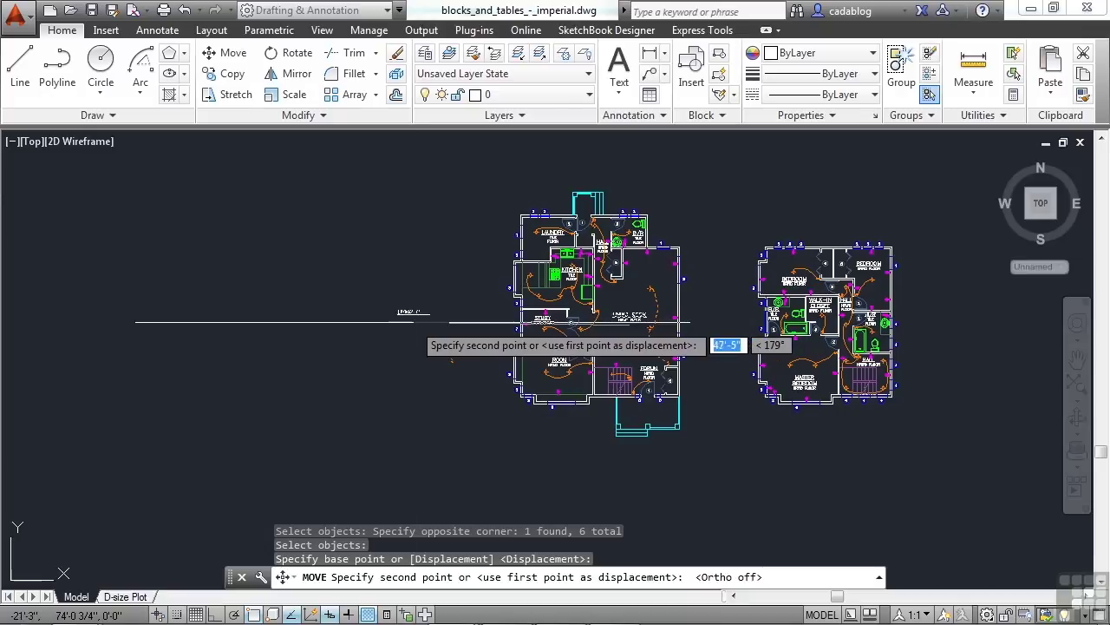
left_click(413, 321)
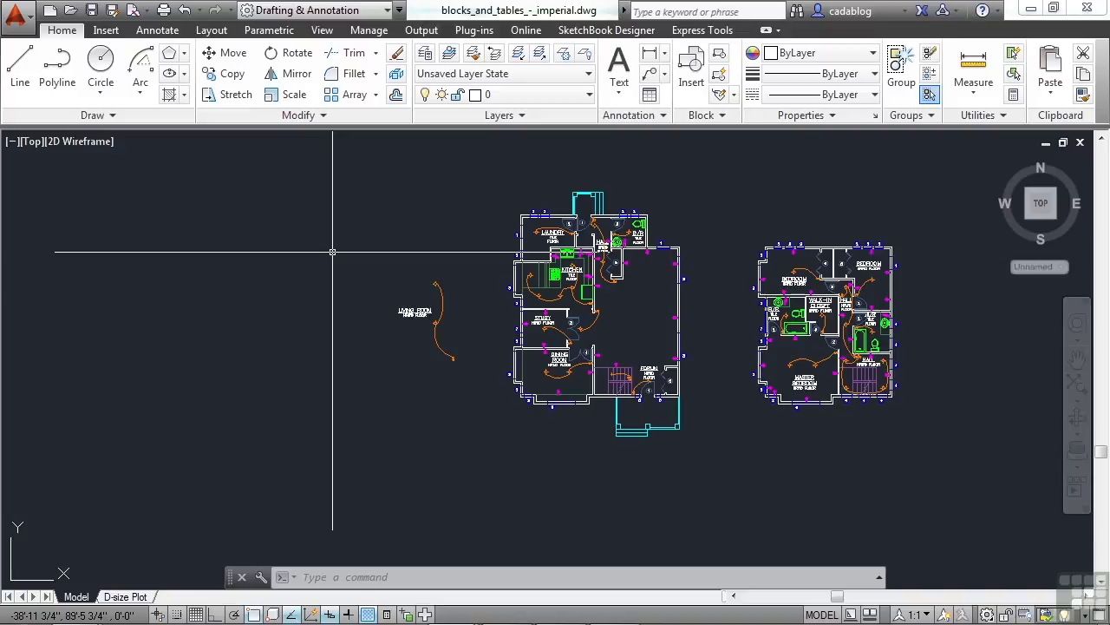
type("m")
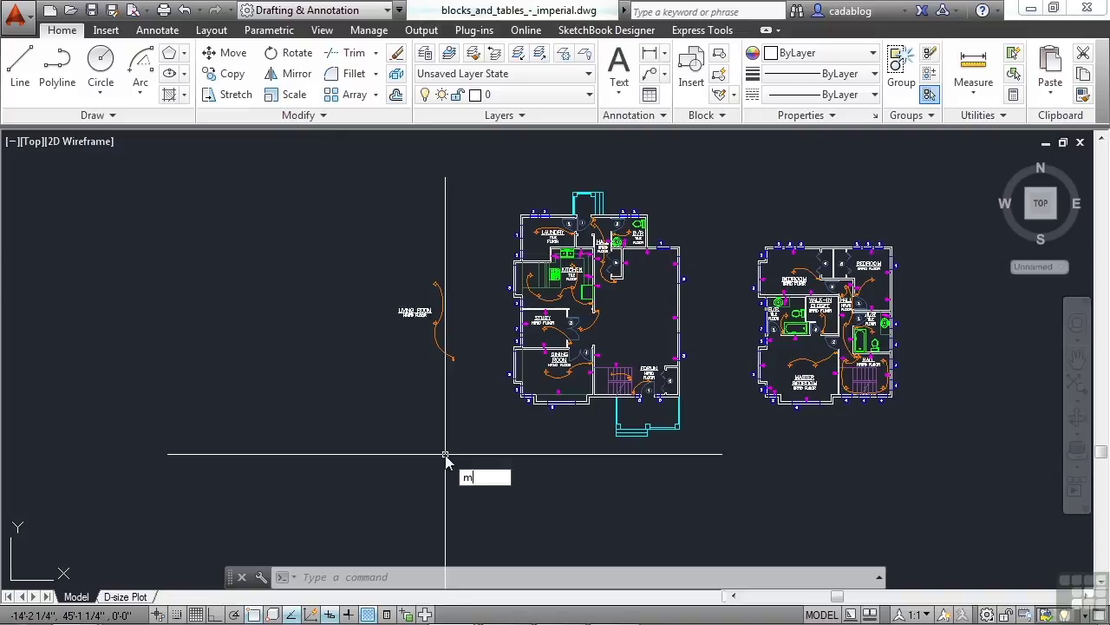
key("Return")
left_click(459, 243)
left_click(407, 407)
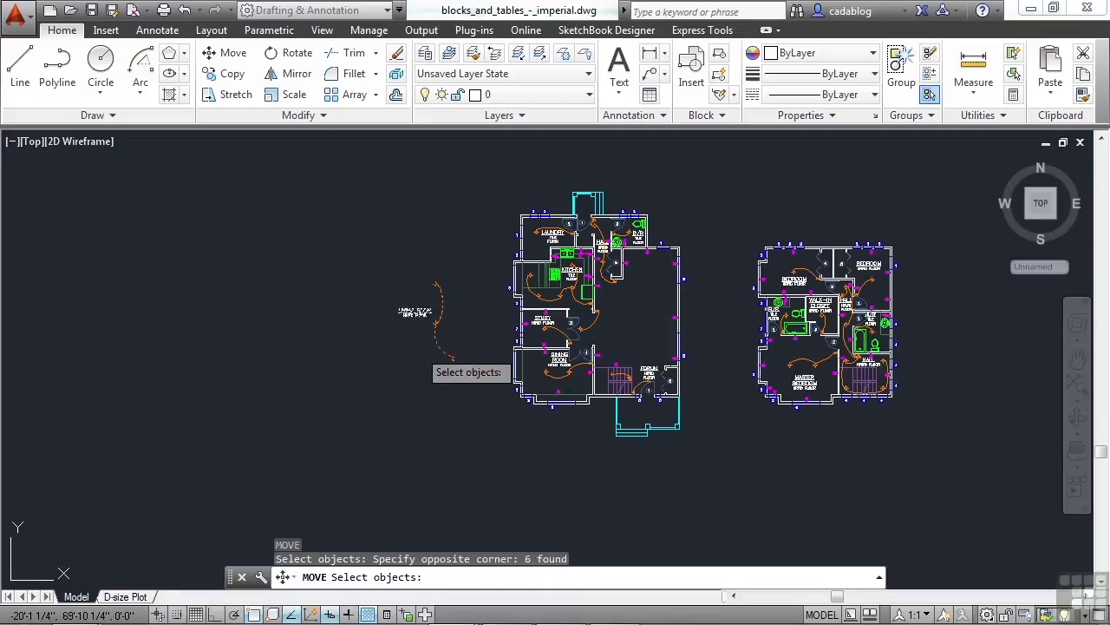
key("Return")
left_click(411, 312)
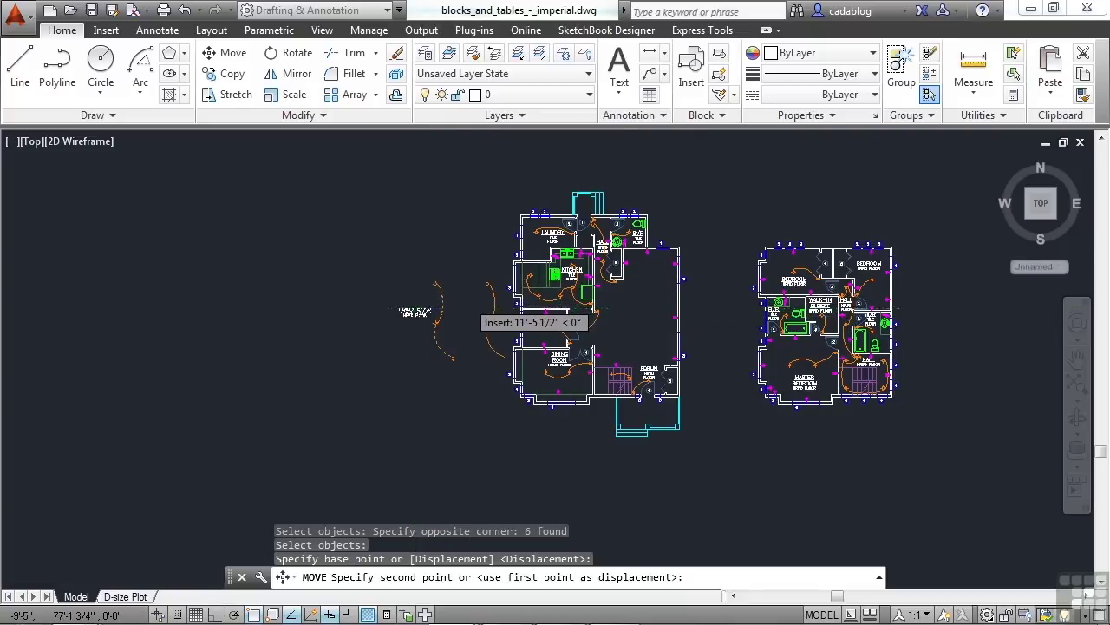
scroll(468, 306, "up", 6)
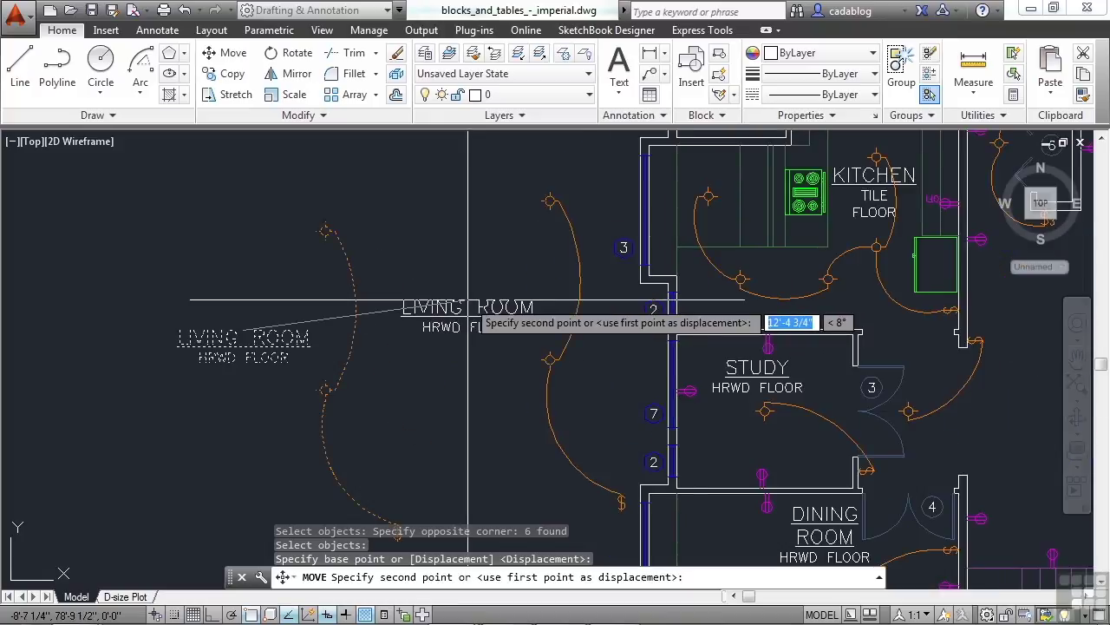
scroll(468, 305, "down", 3)
key("Escape")
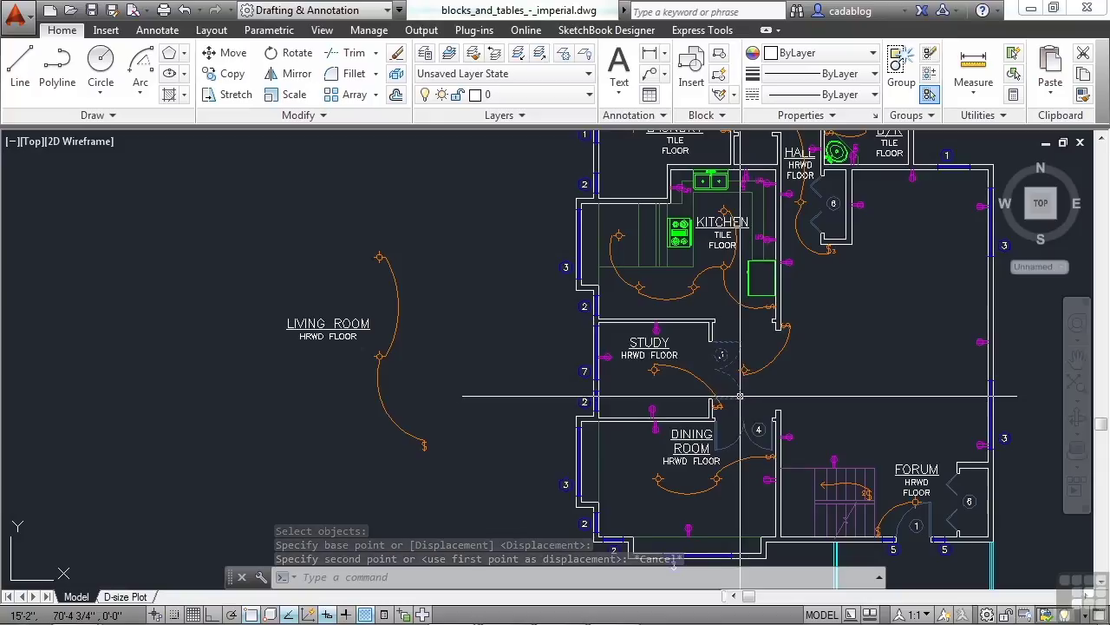
- Start moving the kitchen sink, with the midpoint of its back edge as the base point
scroll(807, 203, "up", 6)
middle_click_drag(885, 206, 719, 315)
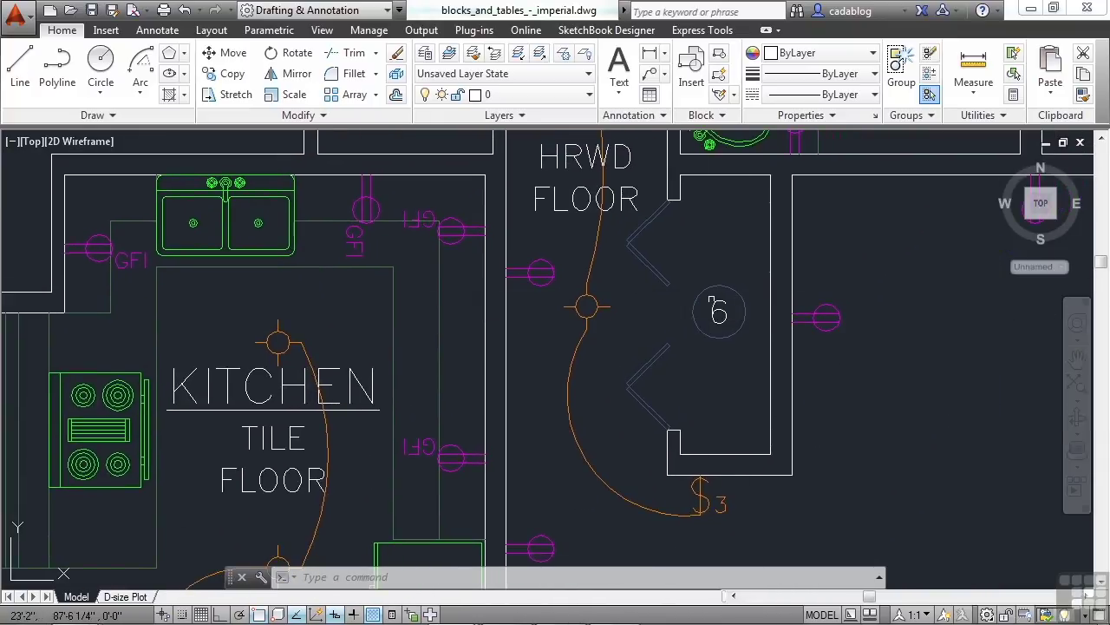
scroll(667, 349, "down", 2)
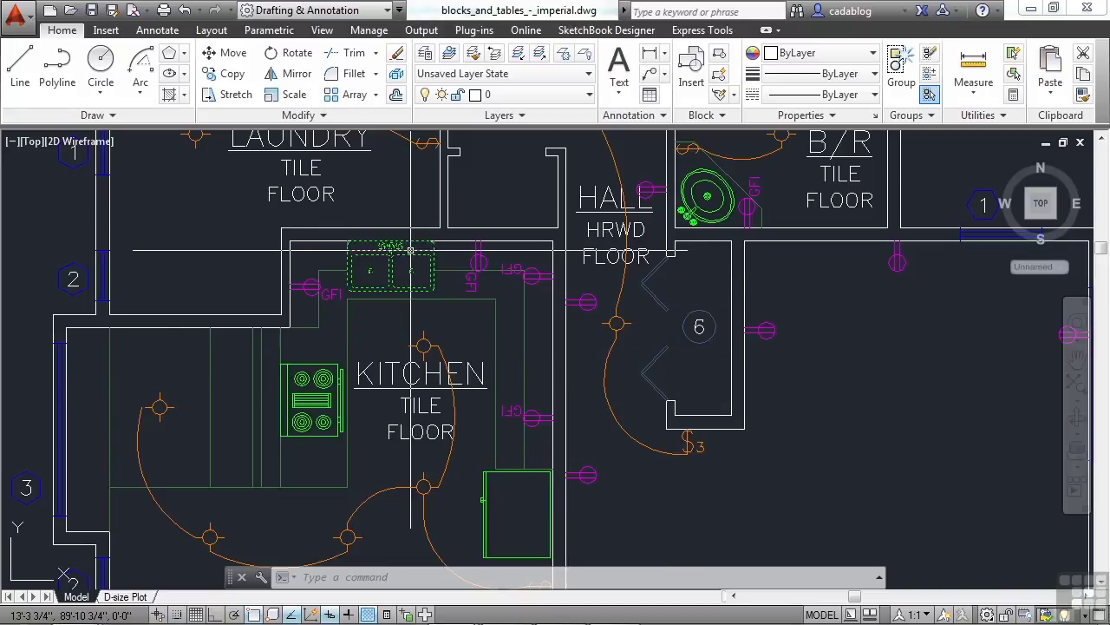
type("m")
key("Return")
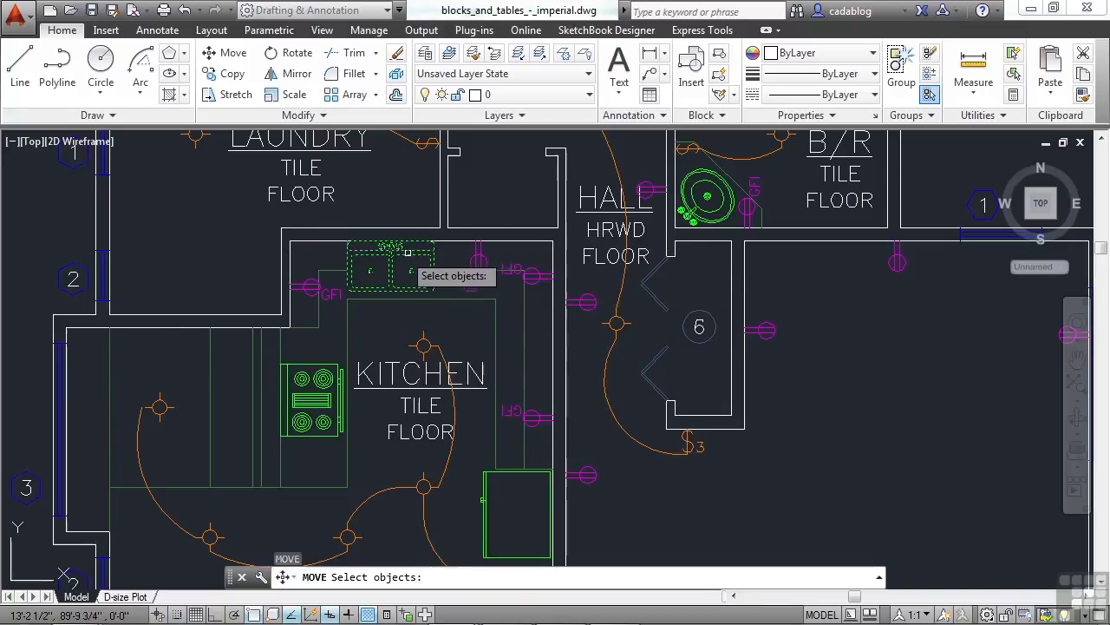
scroll(392, 250, "up", 4)
left_click(394, 256)
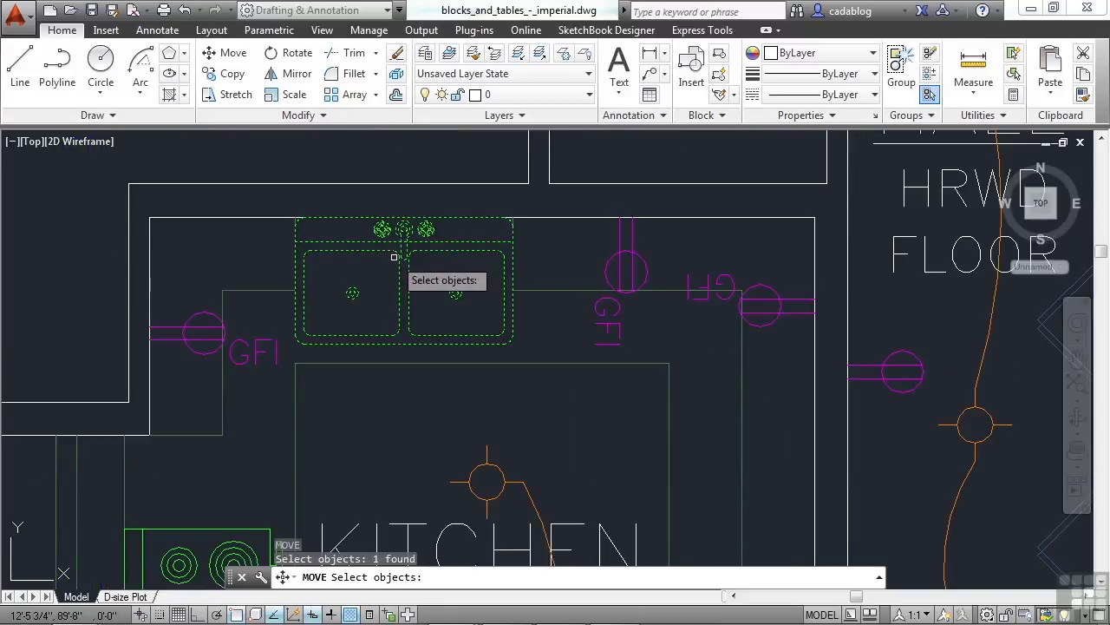
key("Return")
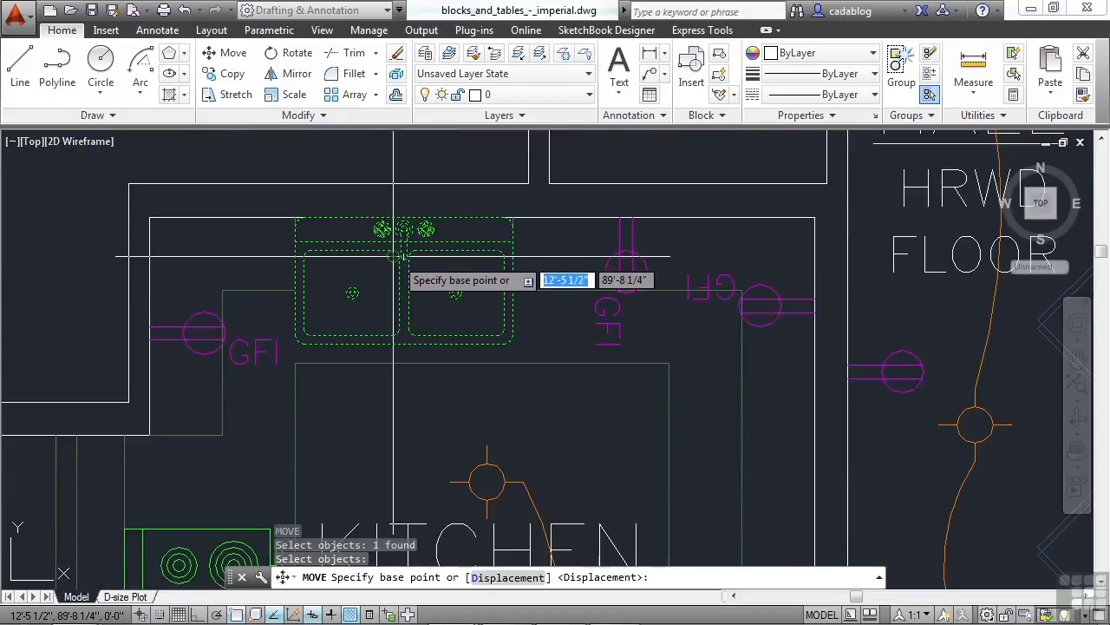
type("mid")
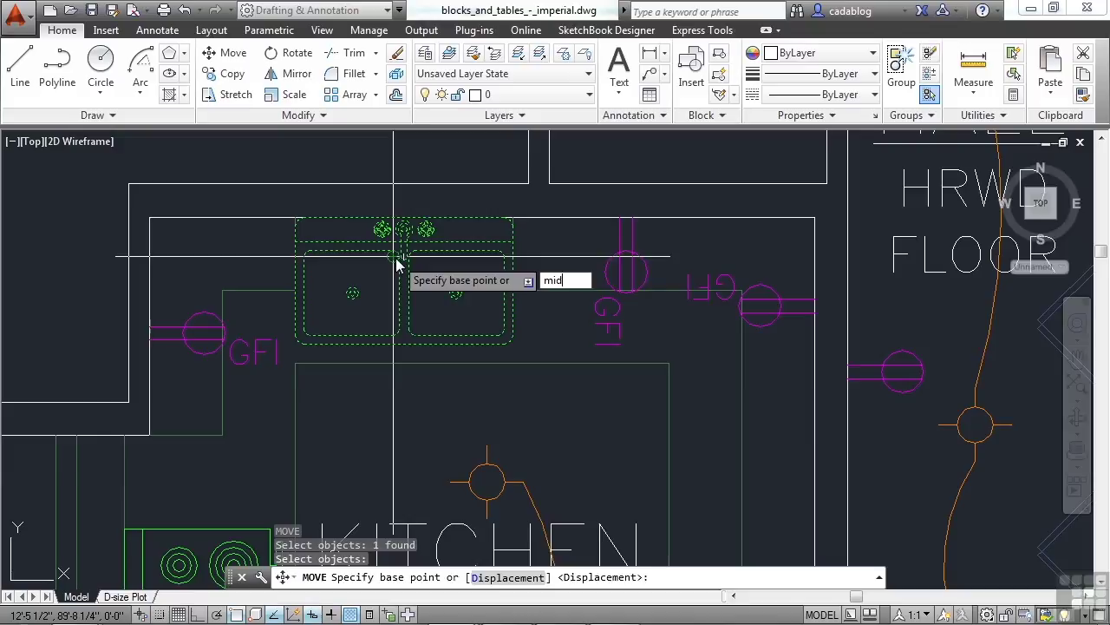
key("Return")
scroll(395, 257, "up", 4)
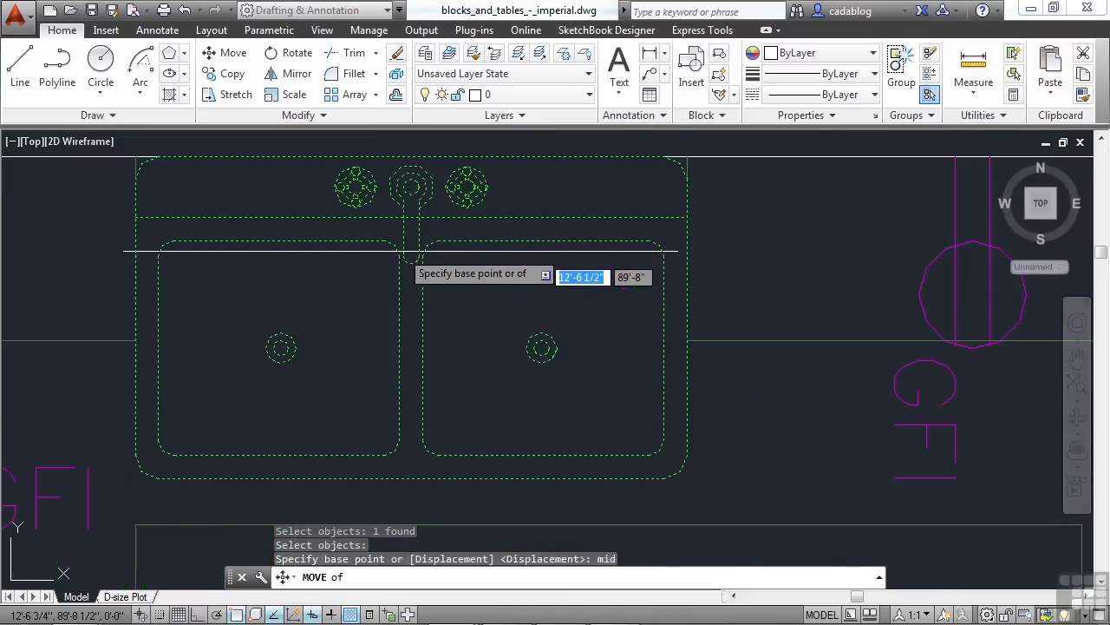
left_click(411, 157)
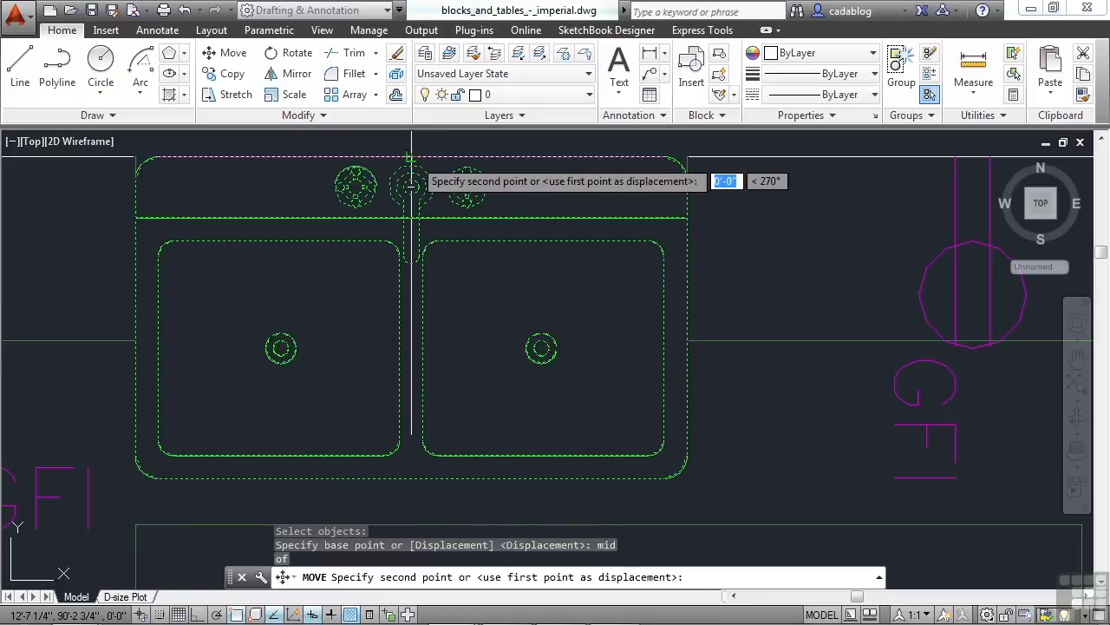
- Place the sink being moved against the inner face of the laundry's north wall below the windows, using the Nearest snap
scroll(453, 223, "down", 10)
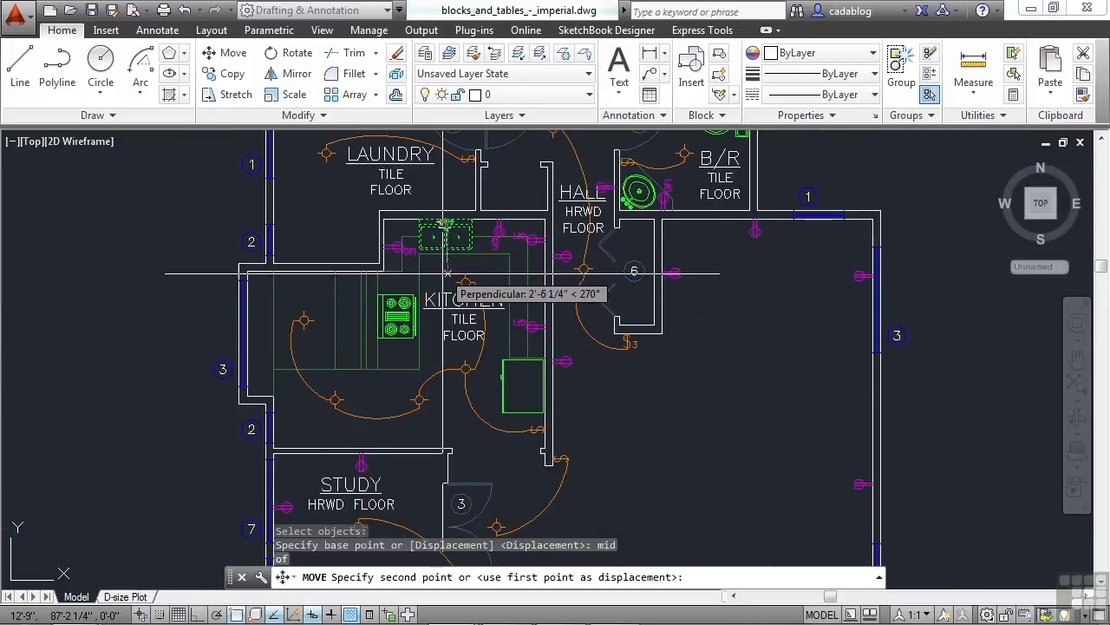
scroll(436, 267, "up", 4)
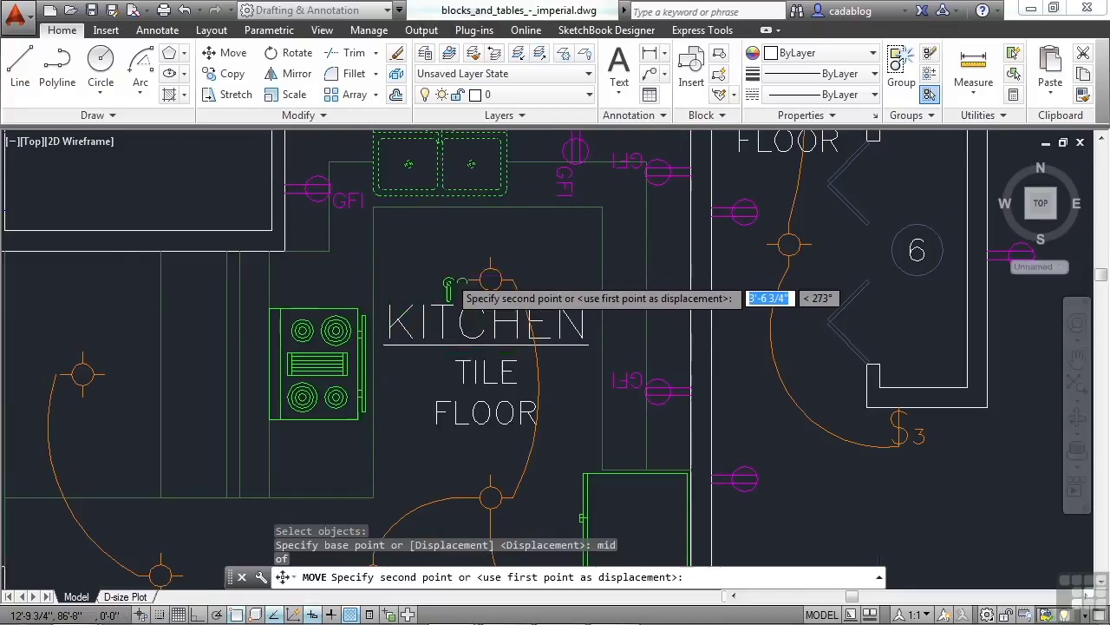
scroll(452, 276, "down", 2)
middle_click_drag(452, 275, 460, 403)
middle_click_drag(392, 223, 406, 337)
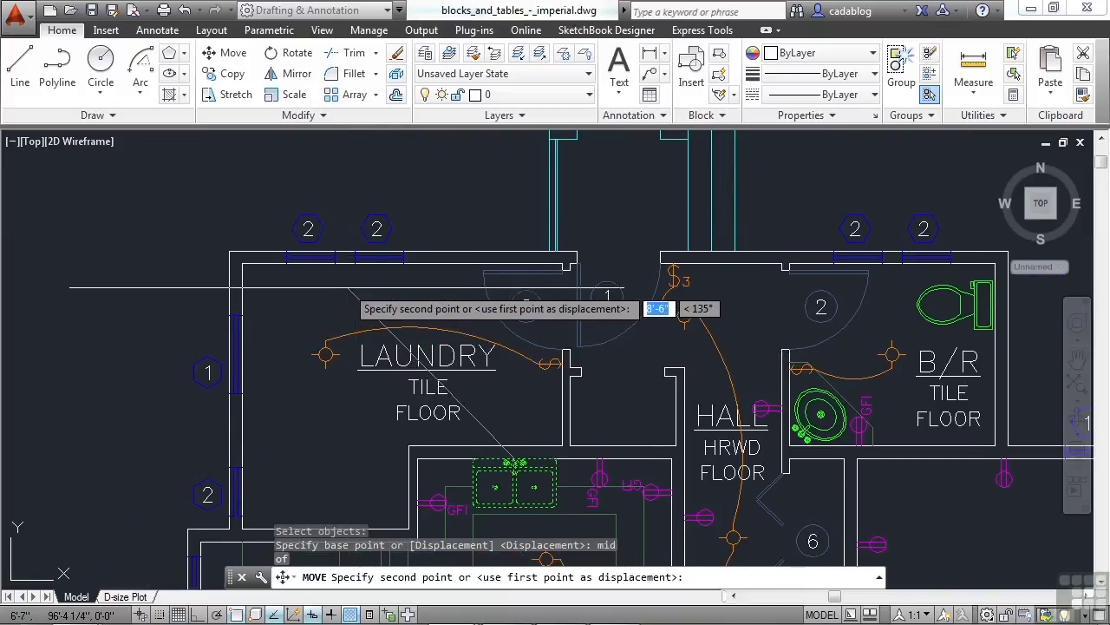
scroll(347, 280, "up", 2)
scroll(342, 286, "up", 2)
type("nea")
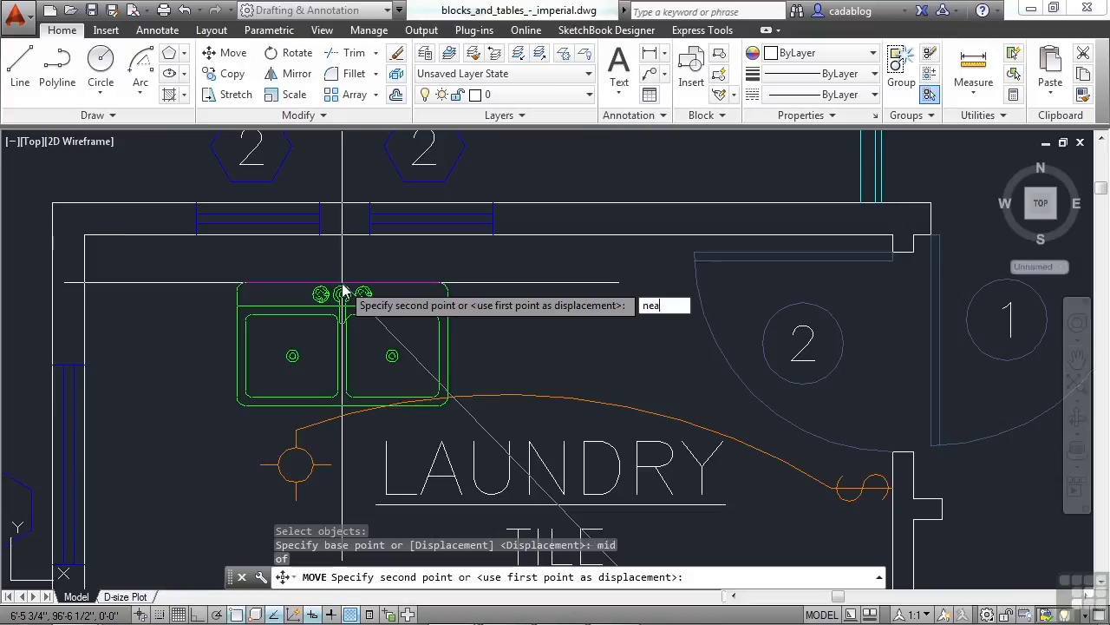
key("Return")
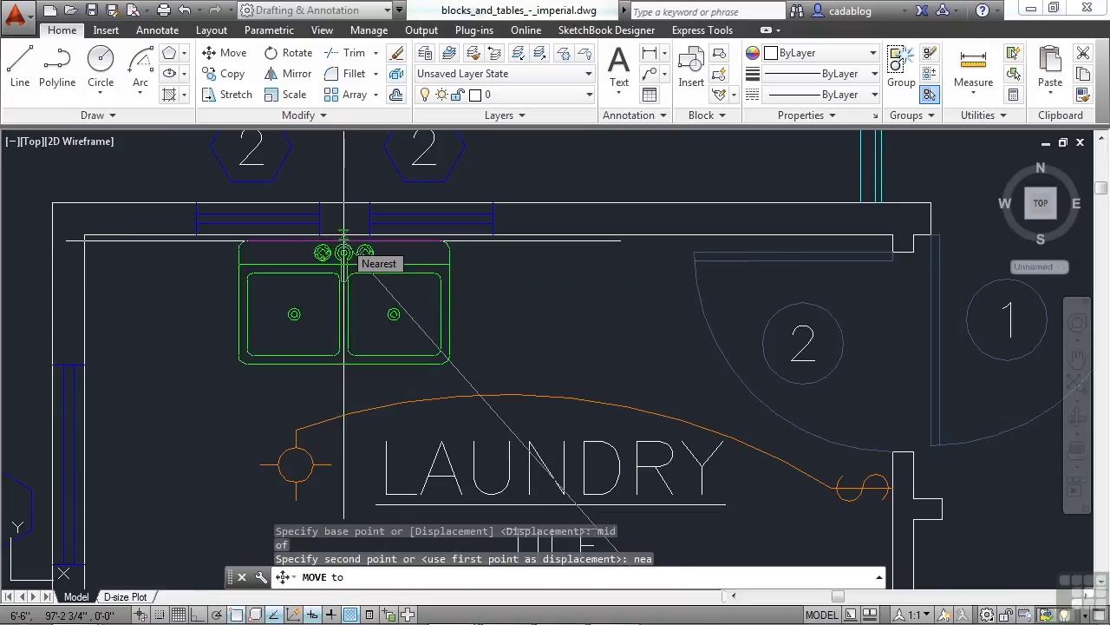
left_click(345, 245)
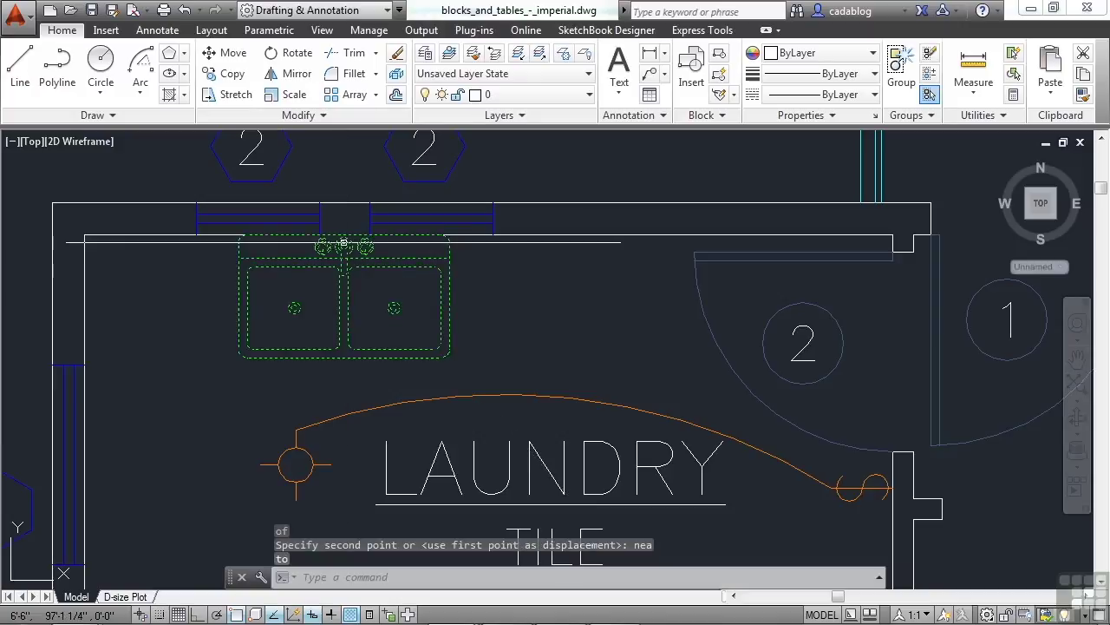
- Move the LAUNDRY tile floor label out of the room to the empty area west of the house
scroll(503, 322, "down", 4)
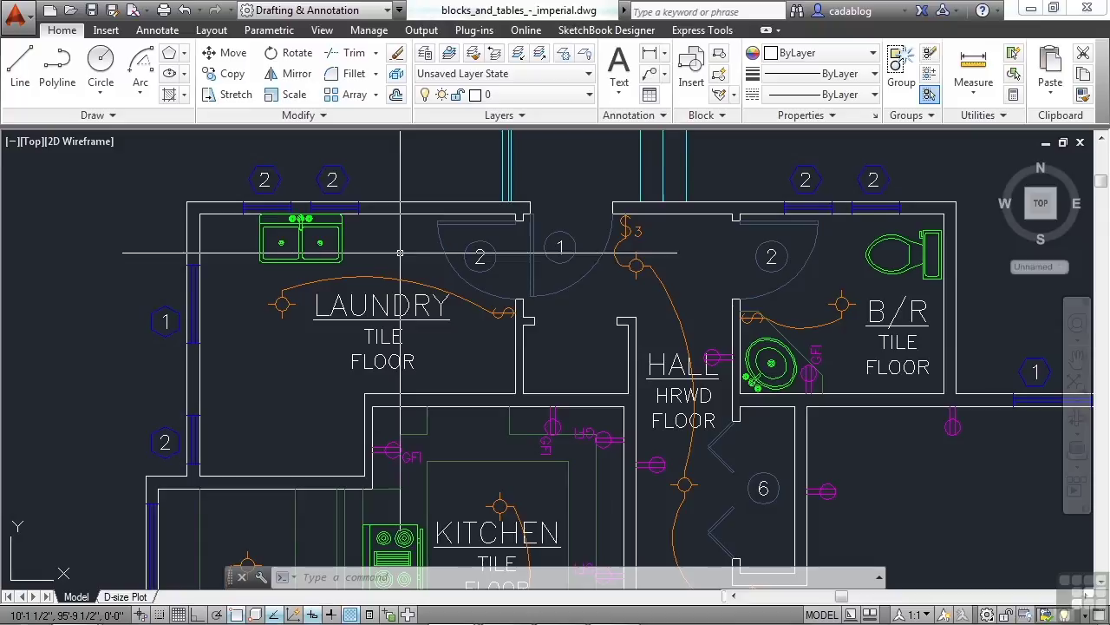
type("m")
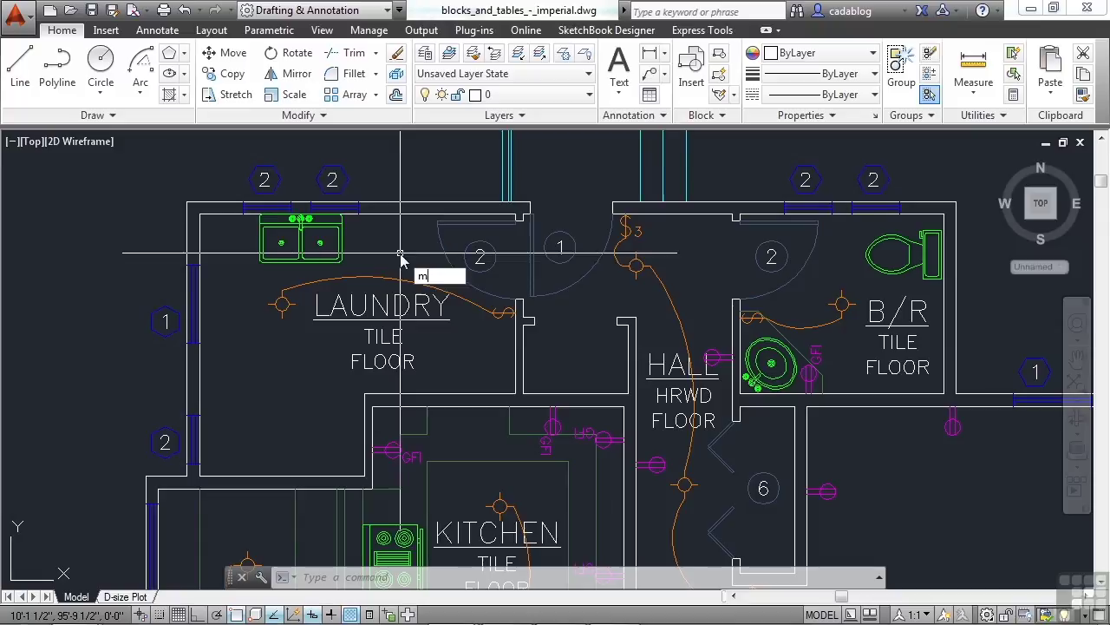
key("Return")
left_click(380, 309)
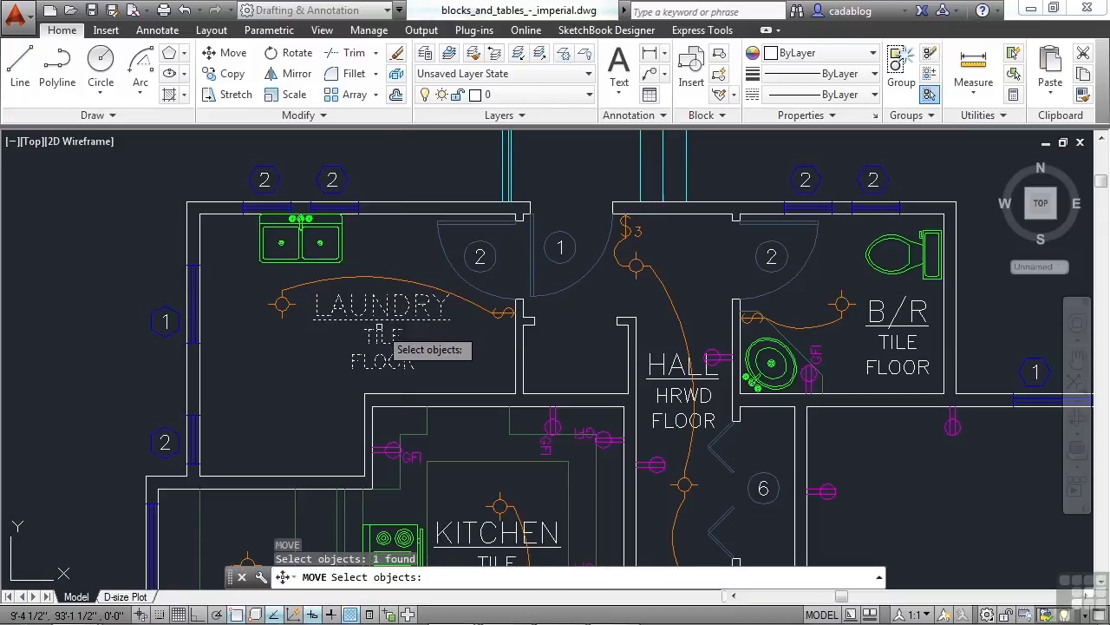
key("Return")
left_click(359, 326)
scroll(359, 325, "down", 4)
left_click(290, 330)
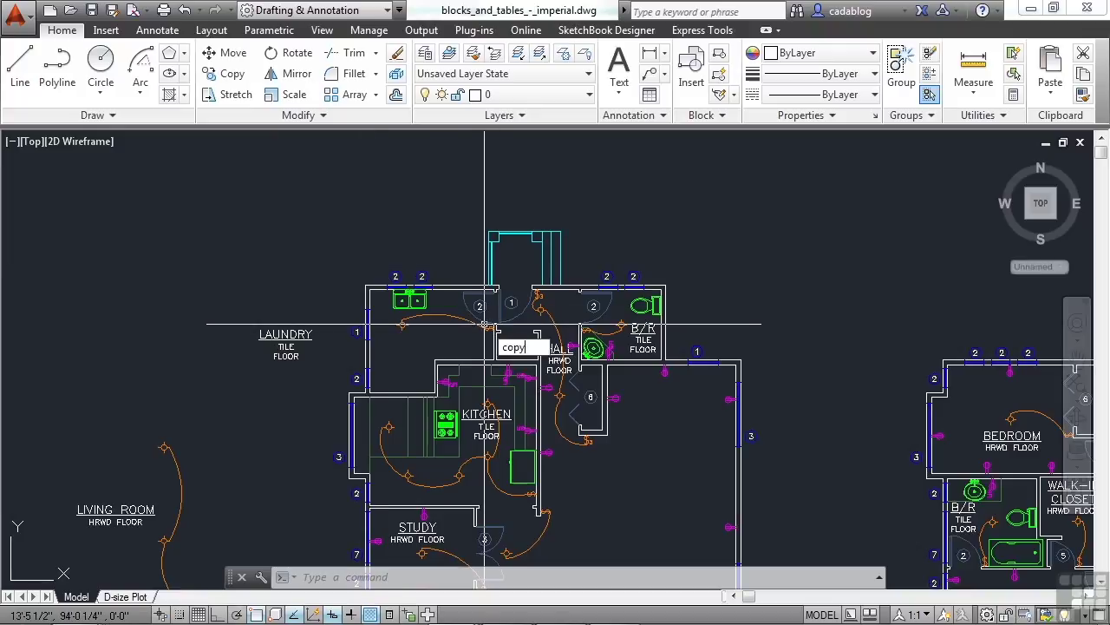
type("y")
key("Escape")
key("Escape")
type("cp")
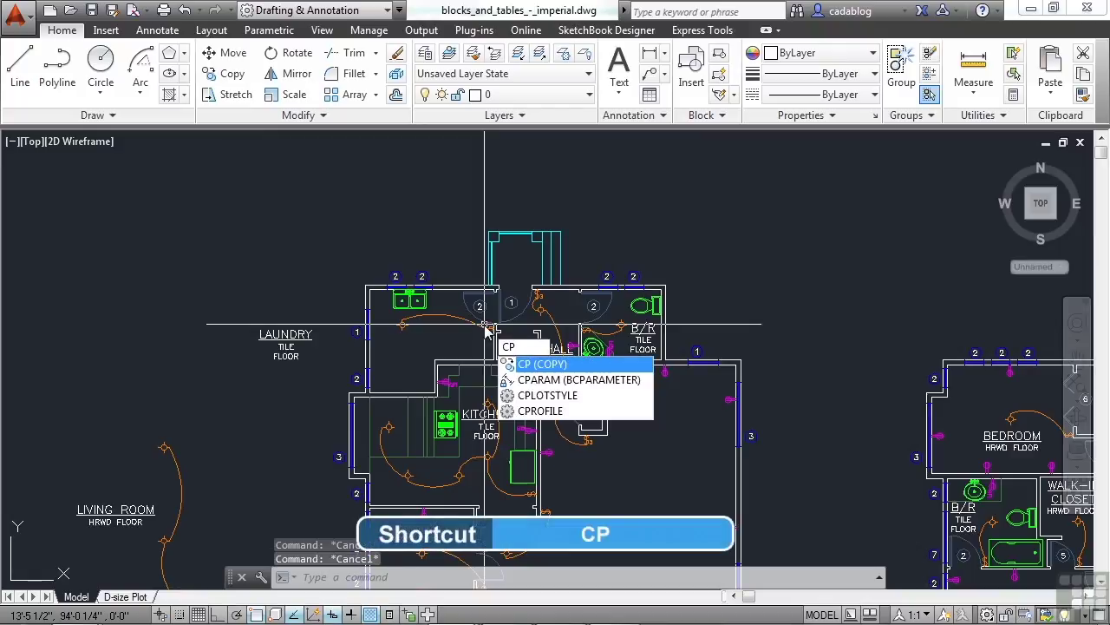
key("Escape")
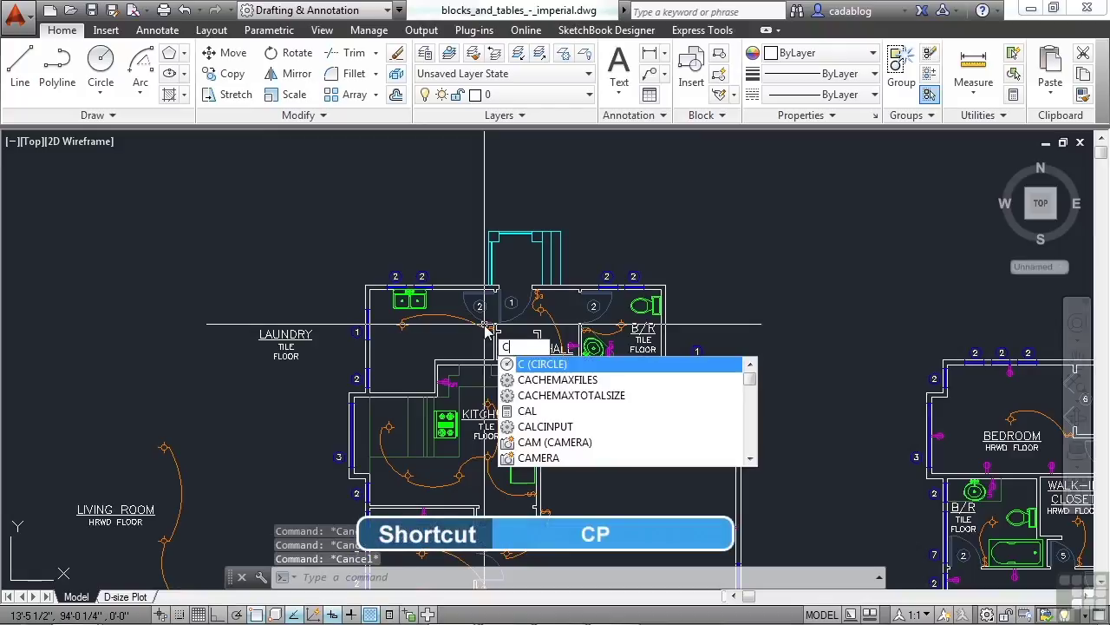
key("Escape")
type("cp")
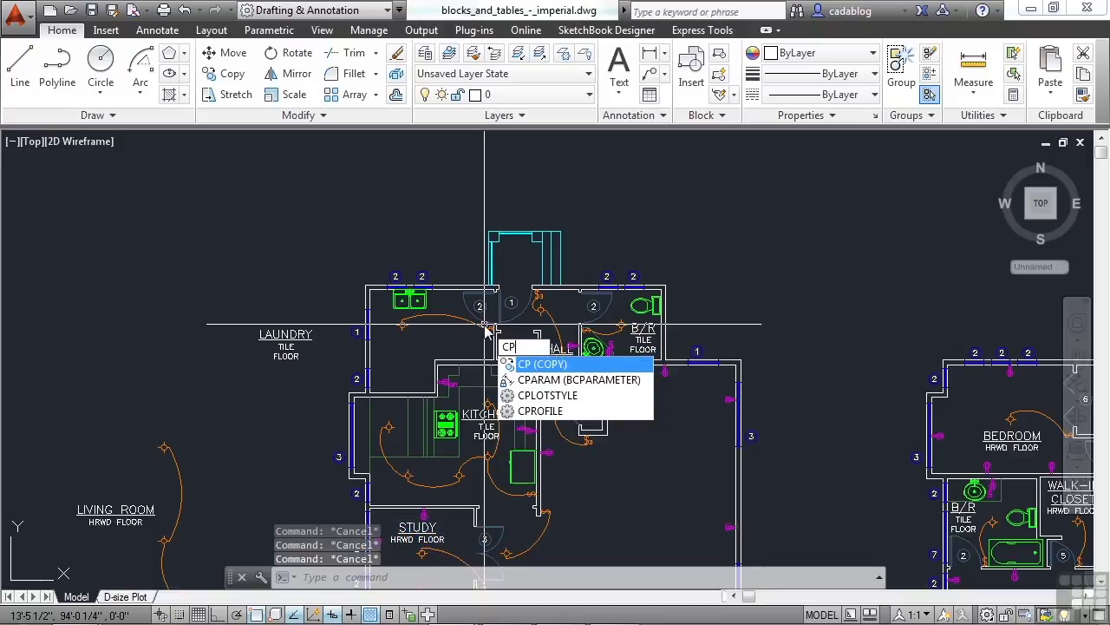
key("Escape")
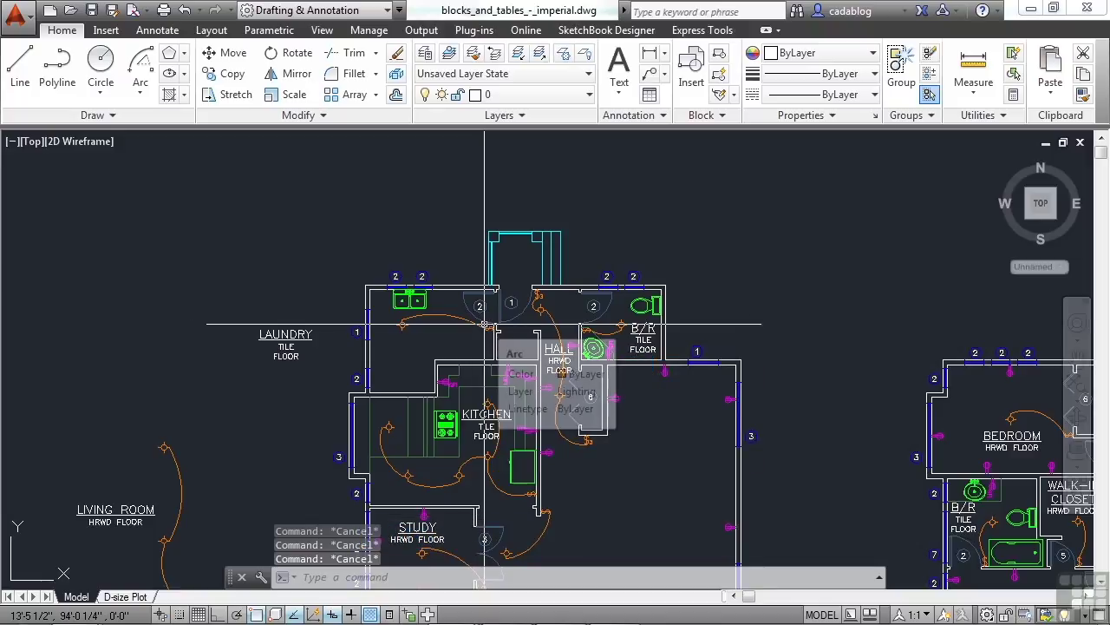
- Start copying the laundry sink, with the midpoint of its back edge as the base point
left_click(232, 77)
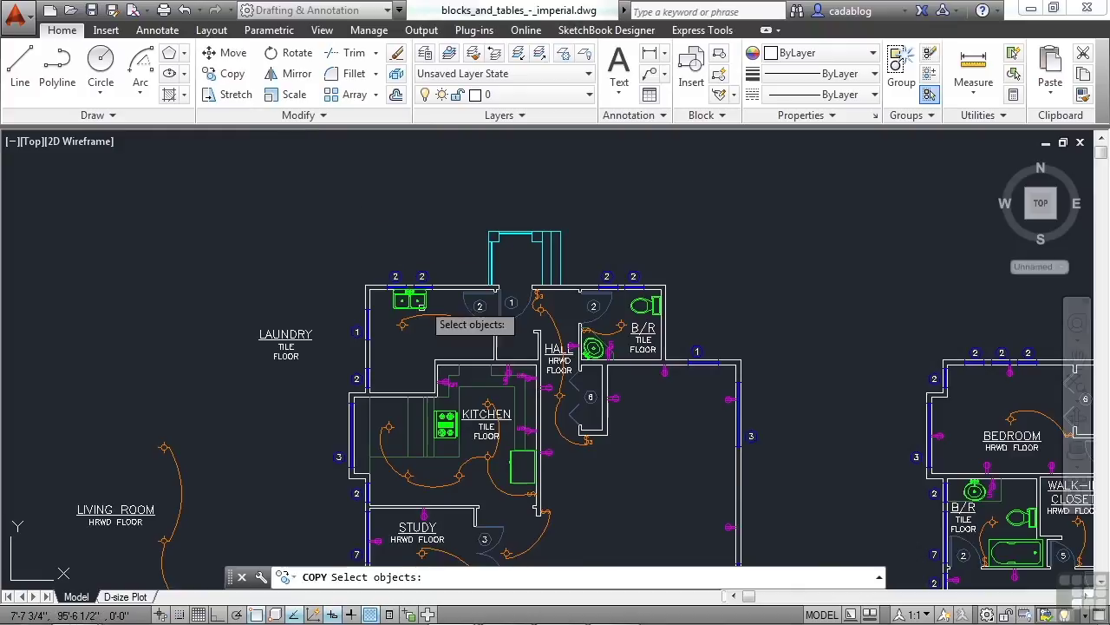
scroll(415, 308, "up", 5)
left_click(359, 259)
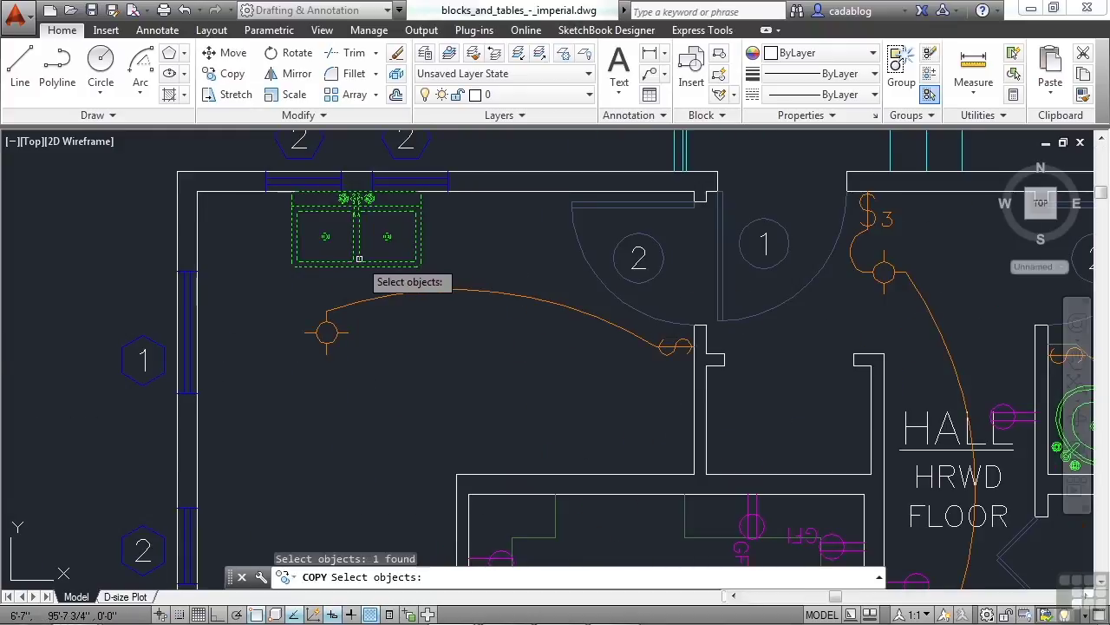
key("Return")
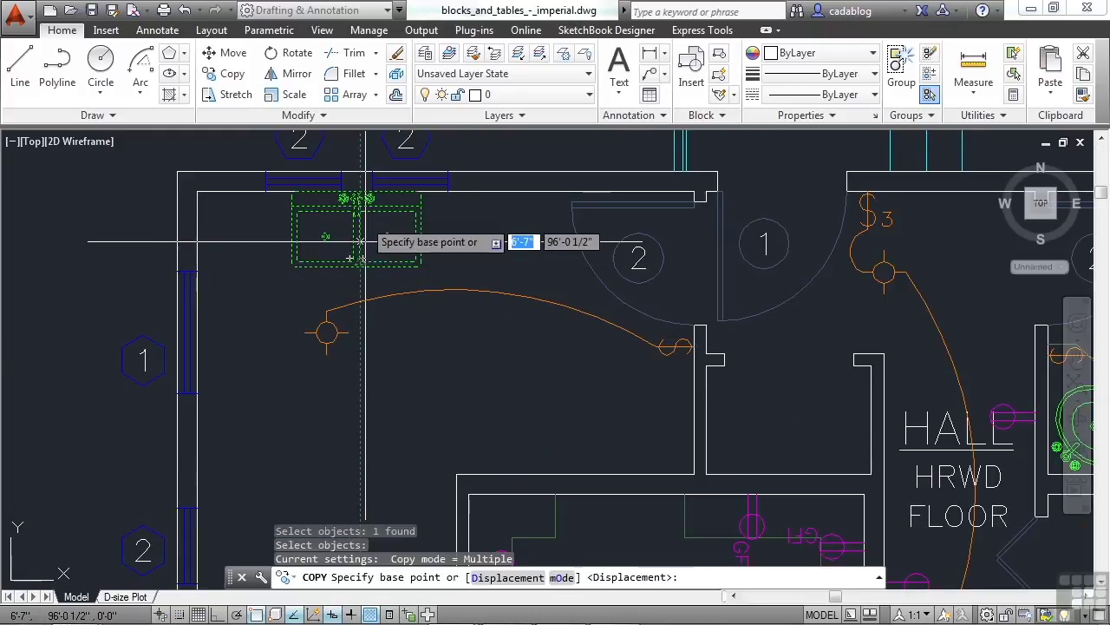
scroll(359, 234, "up", 5)
left_click(360, 189)
- Place the sink copy against the inner face of the kitchen's north wall with the Nearest snap and finish the Copy command
scroll(359, 189, "down", 5)
scroll(431, 278, "up", 8)
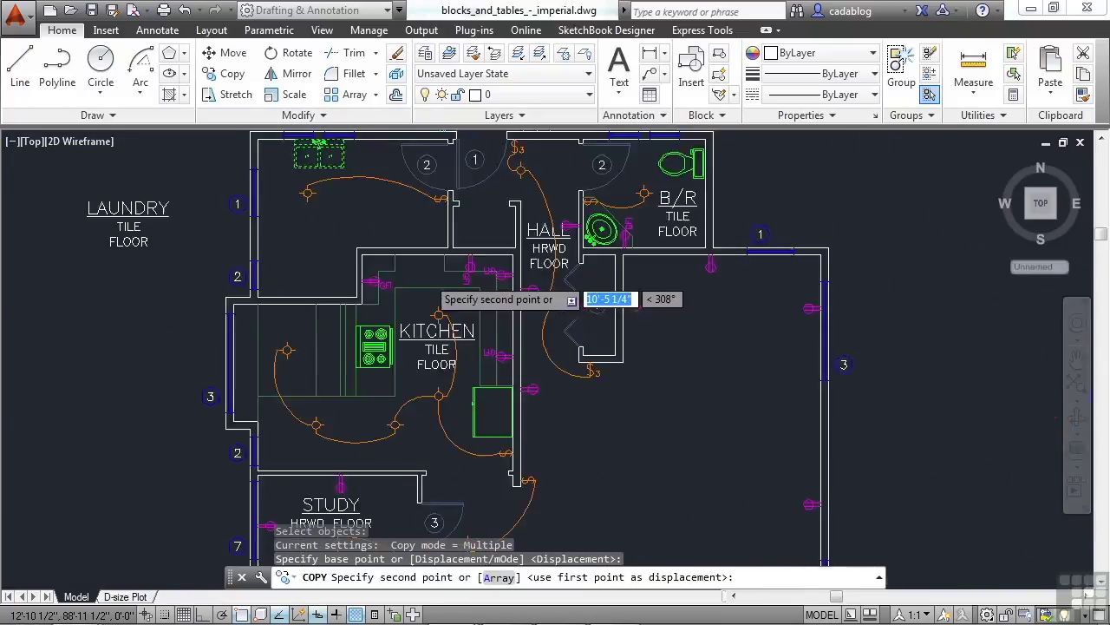
type("nea")
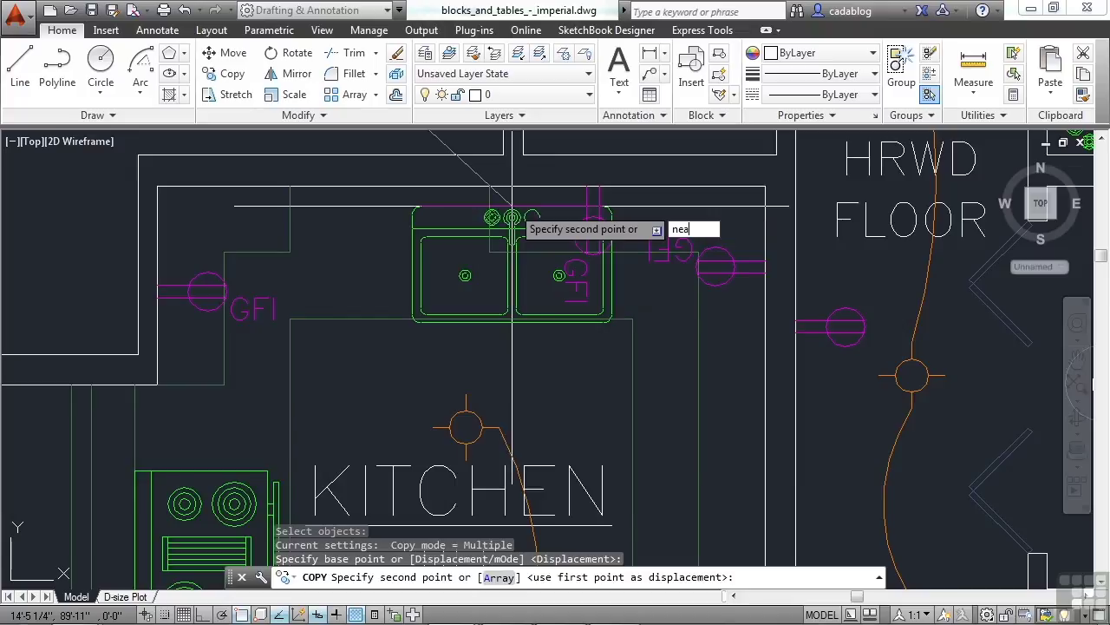
key("Return")
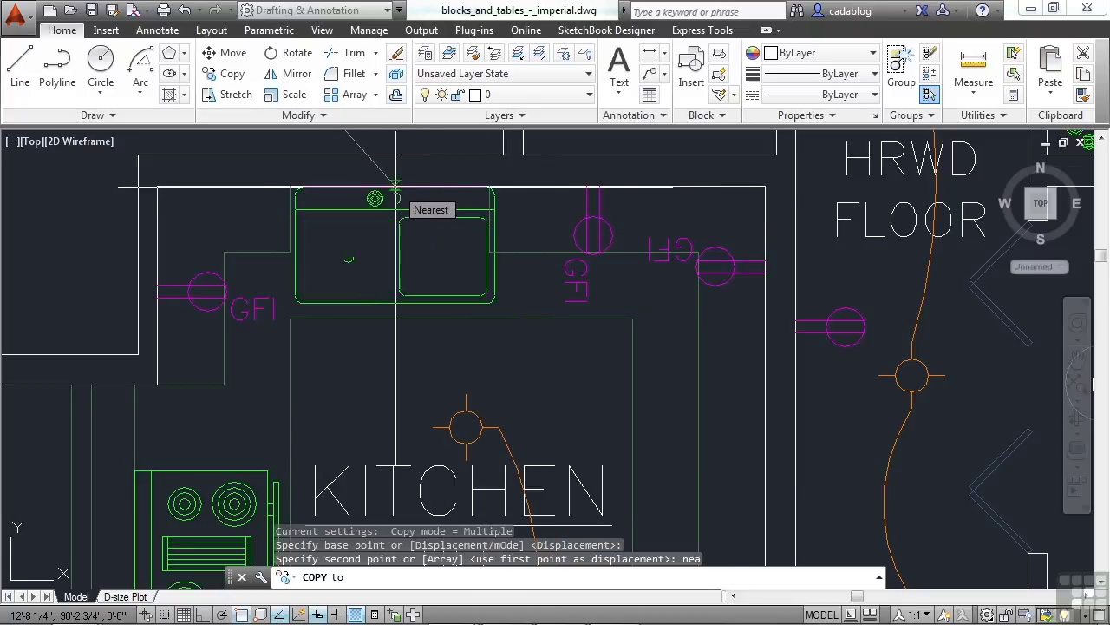
left_click(416, 190)
key("Return")
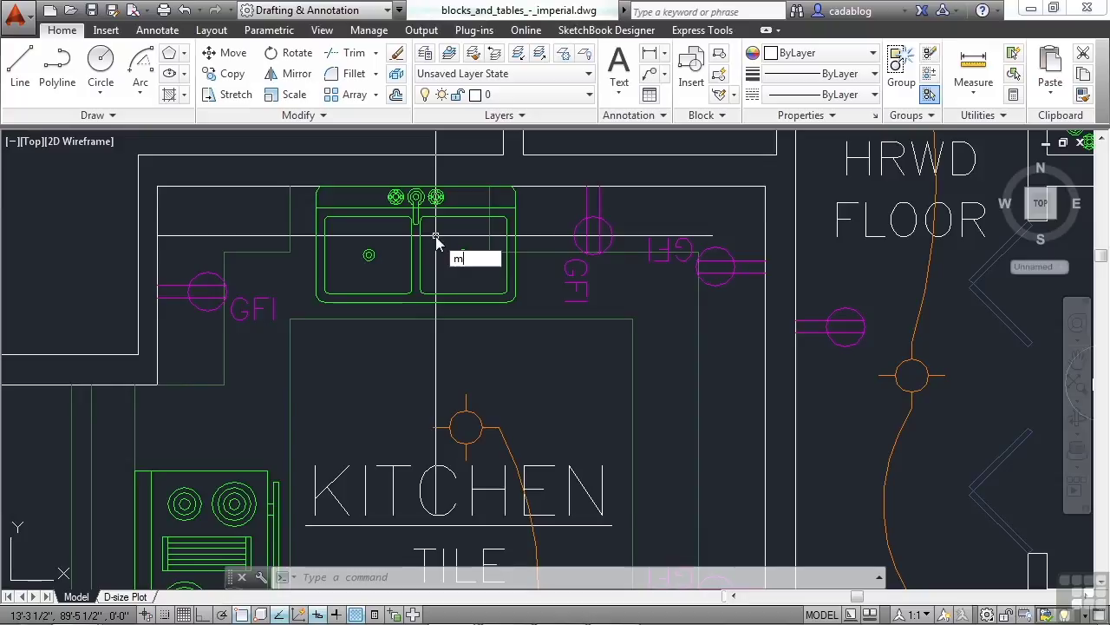
- Move the kitchen sink west by the endpoint where its back ledge meets its west side, aligning that side with the counter's edge line
key("Return")
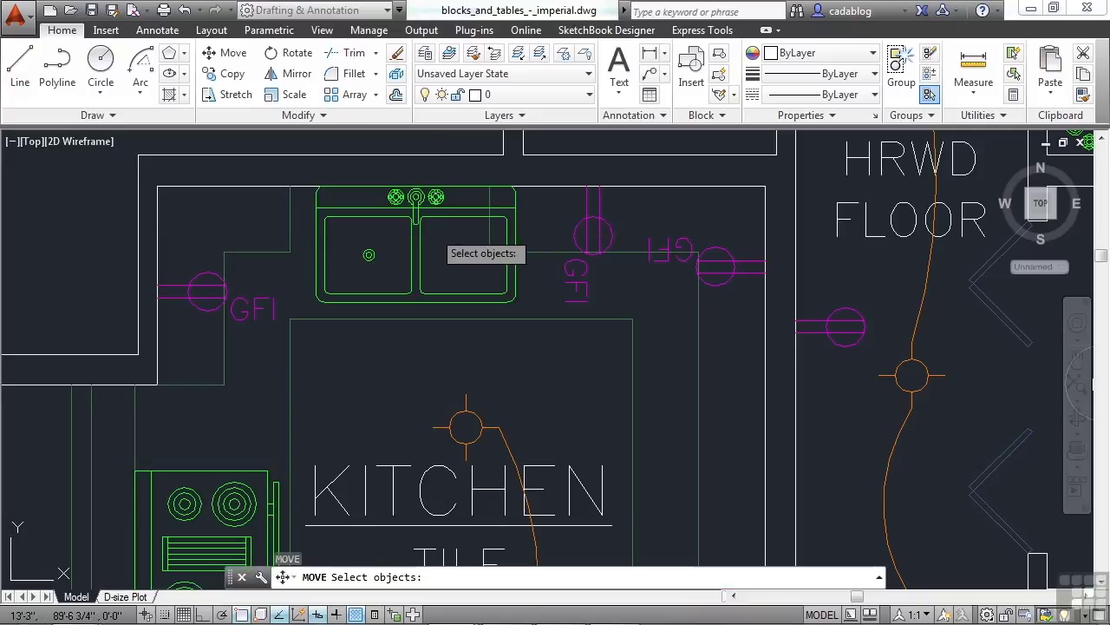
left_click(424, 229)
key("Return")
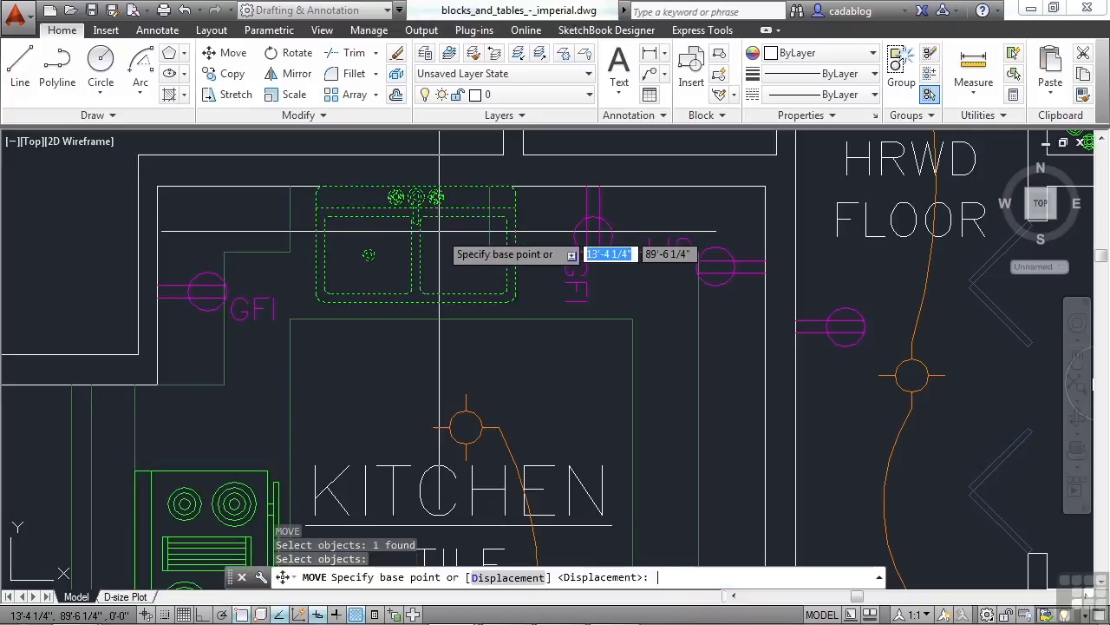
type("end")
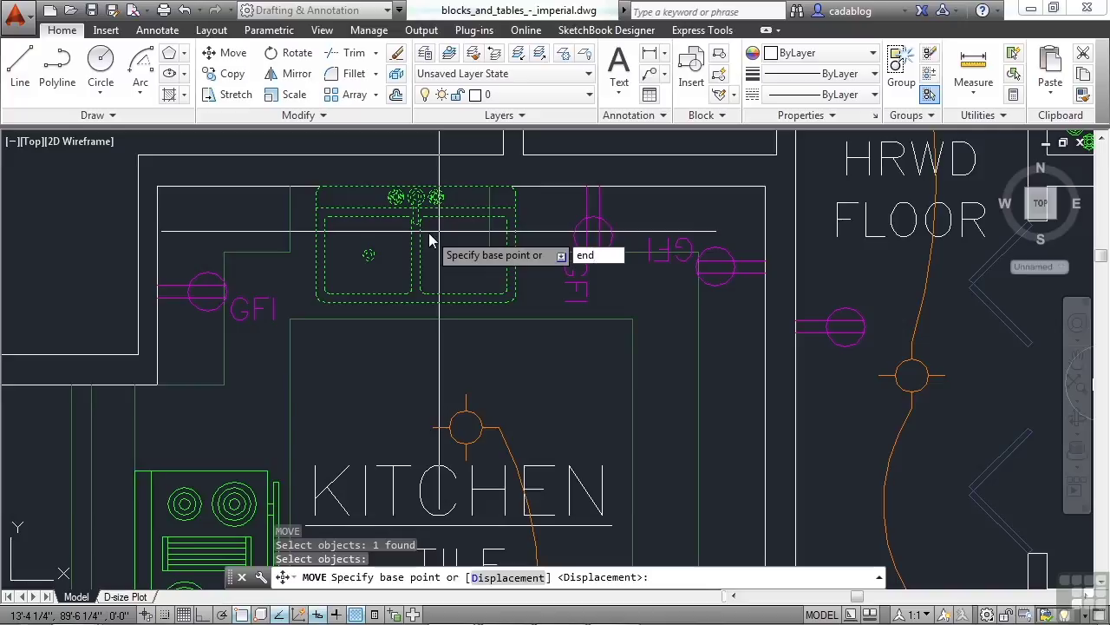
key("Return")
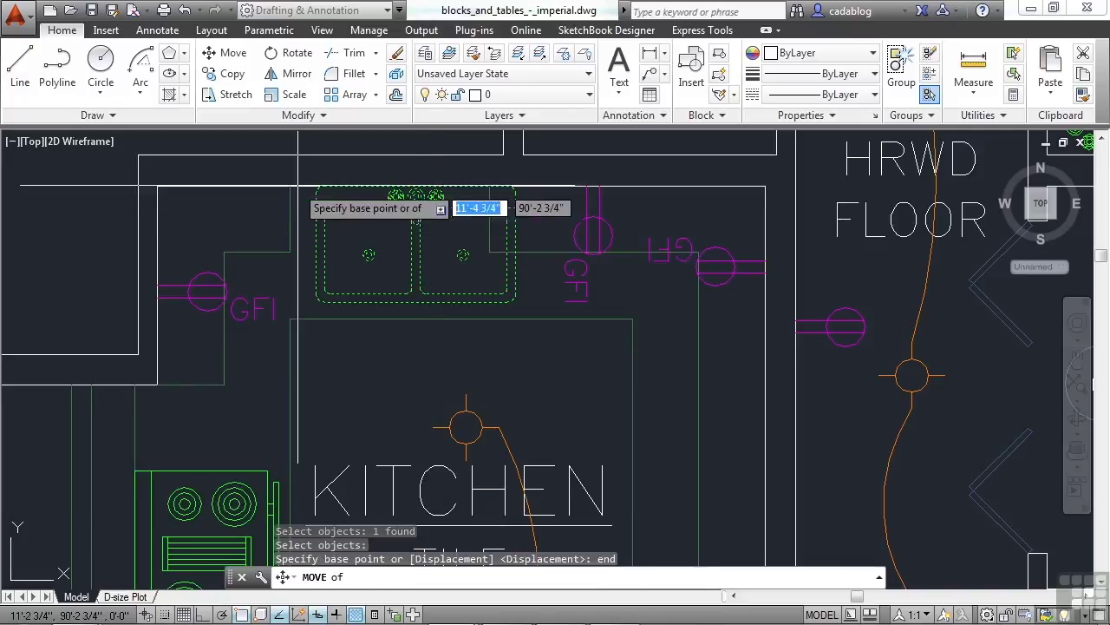
scroll(271, 181, "up", 4)
scroll(271, 181, "up", 2)
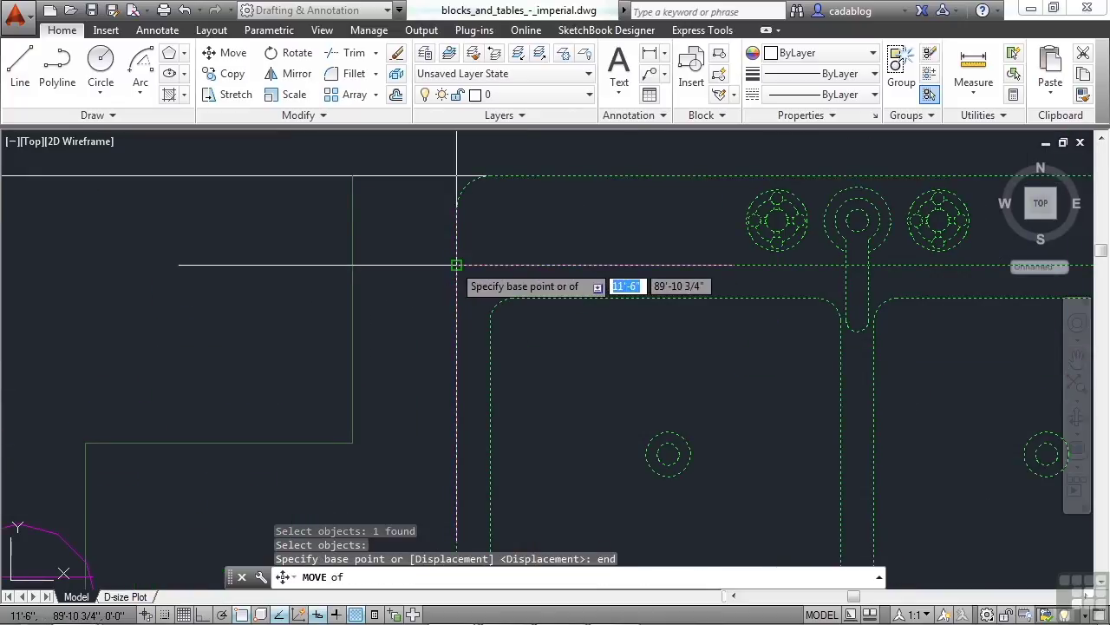
left_click(456, 264)
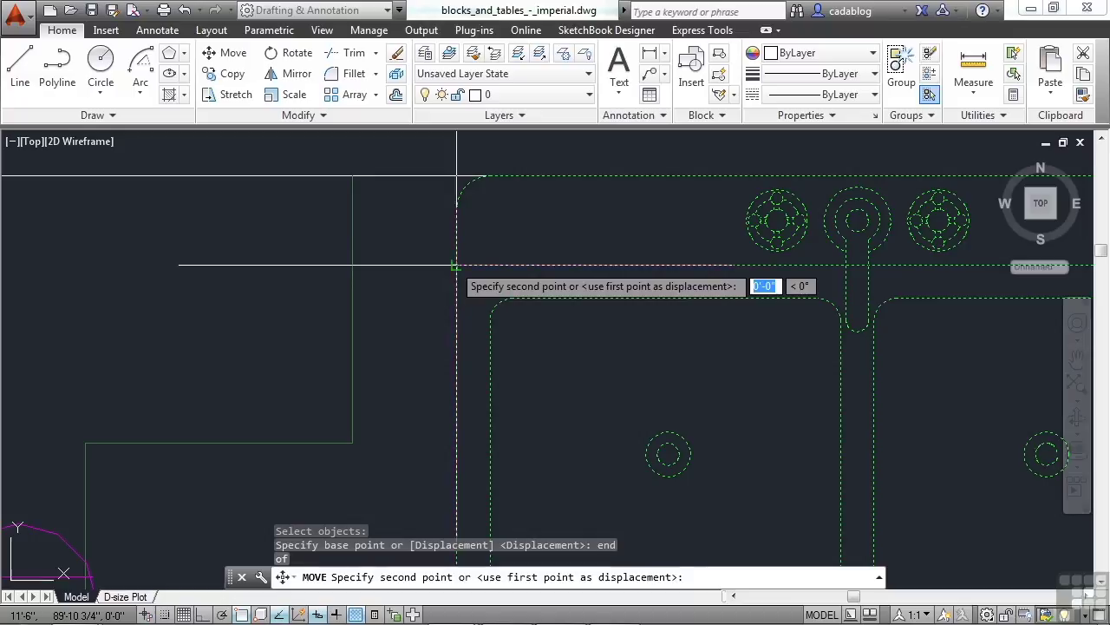
left_click(357, 265)
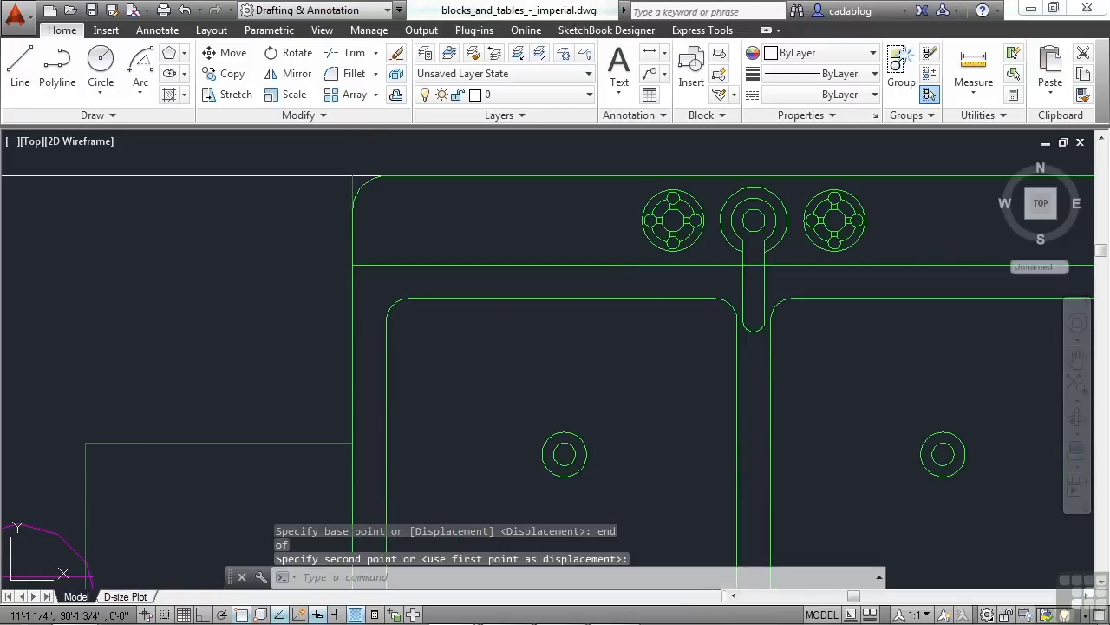
- Copy the kitchen sink from the kitchen's northwest inside wall corner to the matching inside corner of the room east of the hall closet
scroll(328, 301, "down", 6)
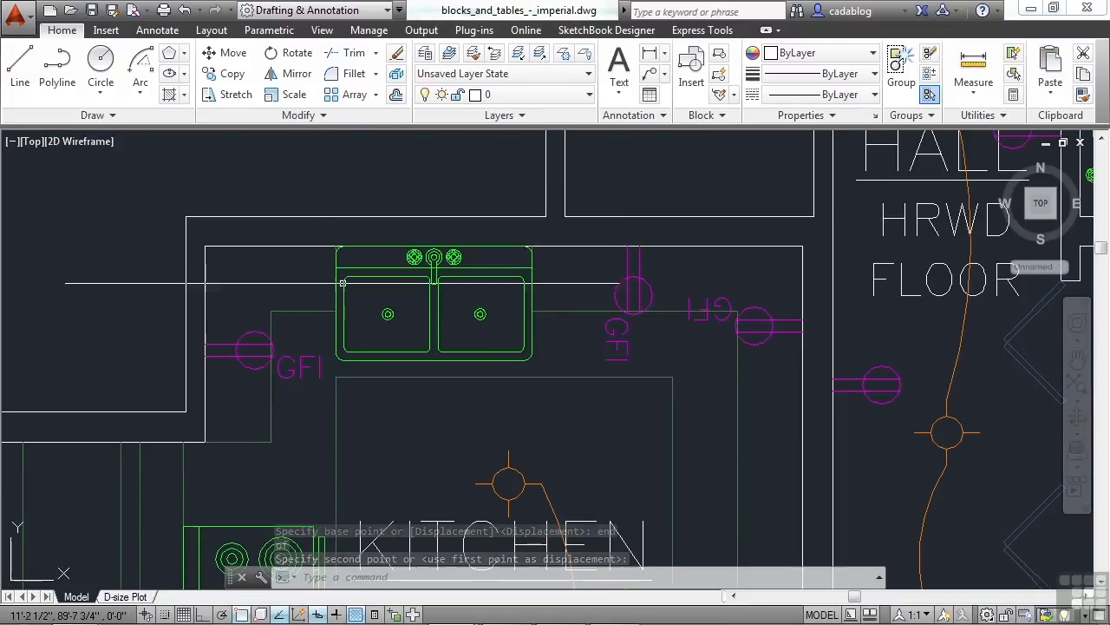
scroll(309, 274, "up", 2)
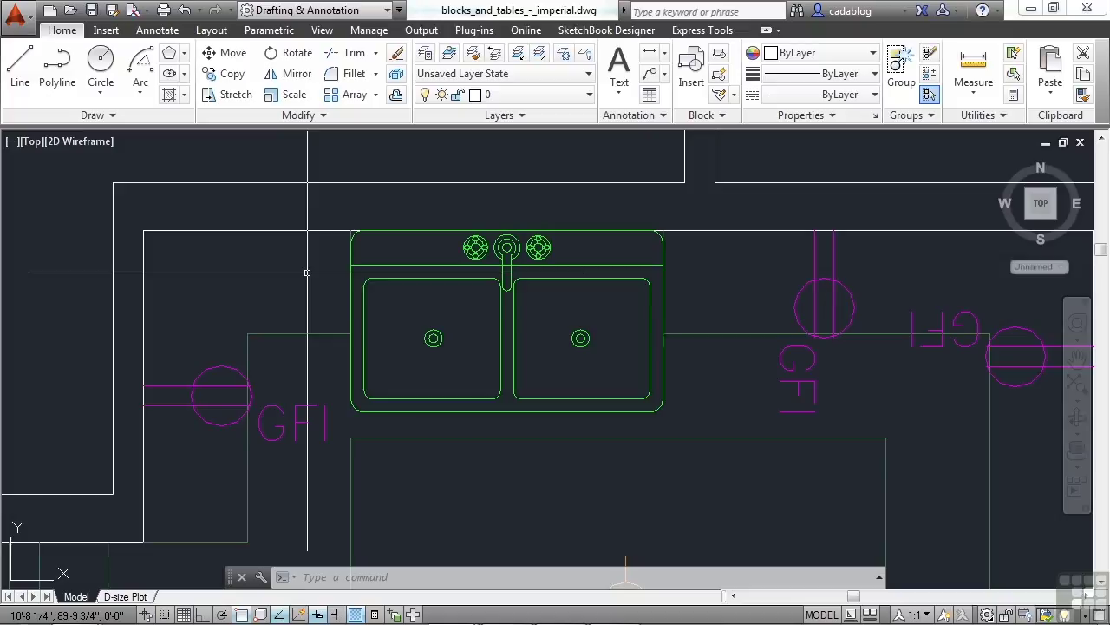
key("Return")
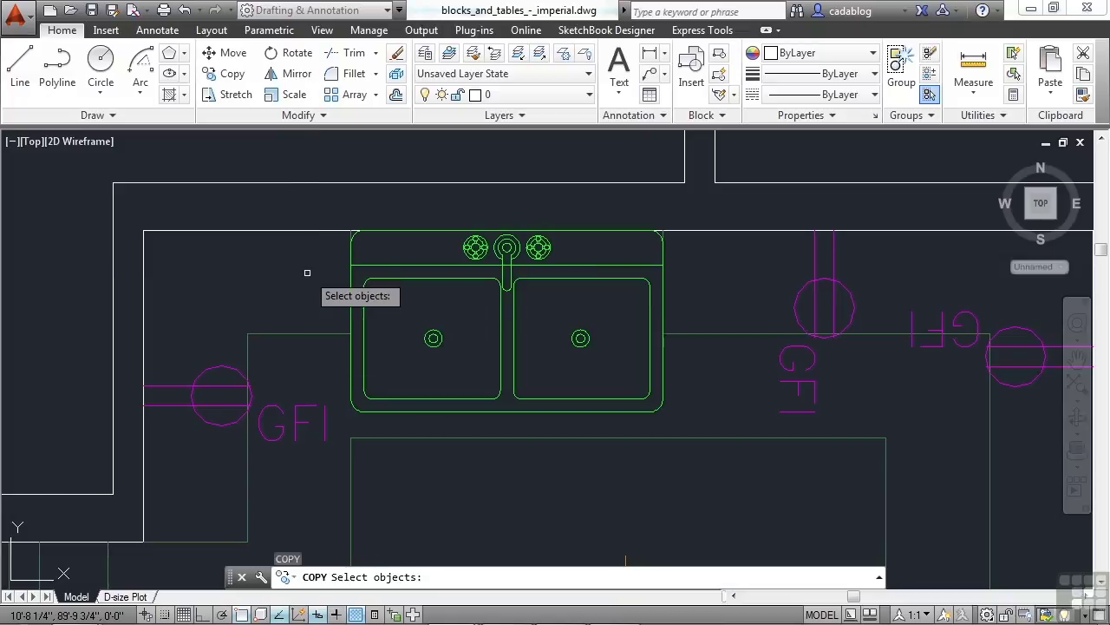
left_click(386, 265)
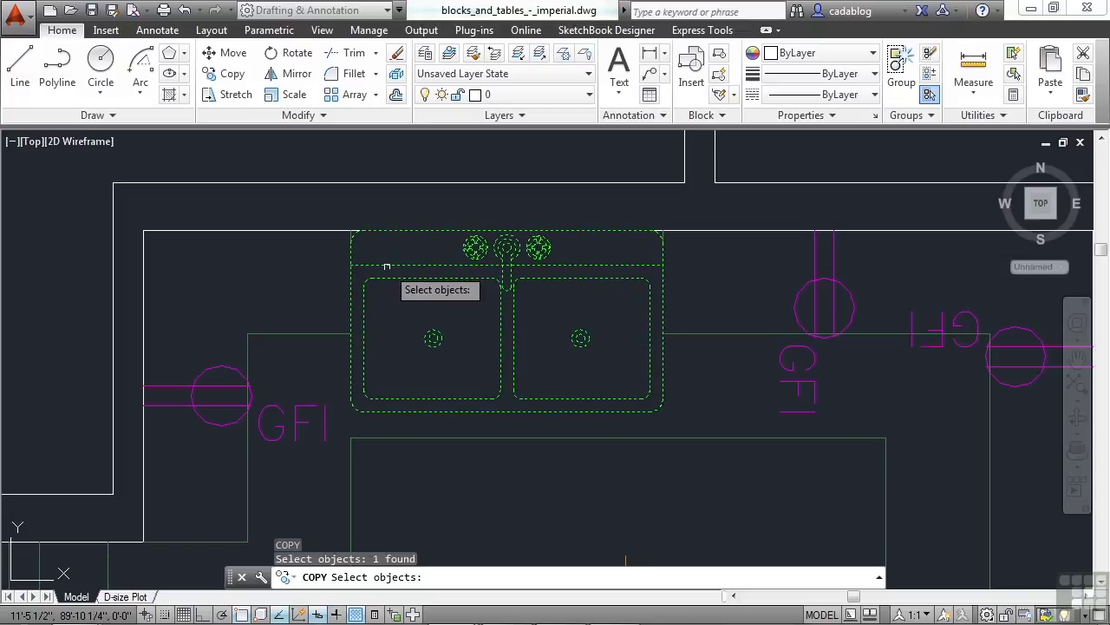
key("Return")
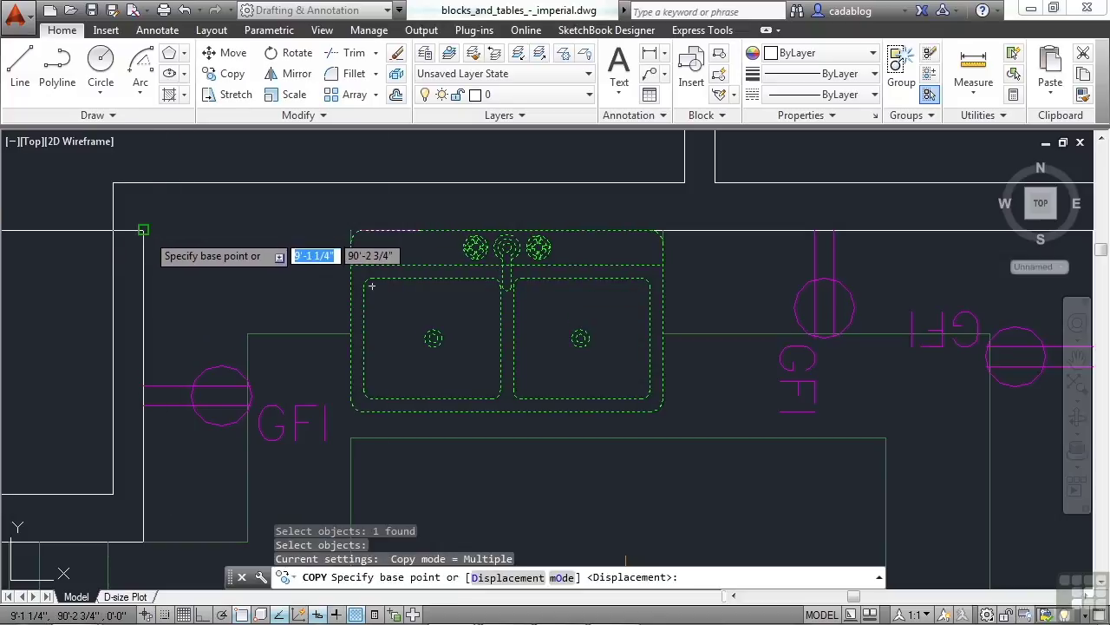
left_click(143, 229)
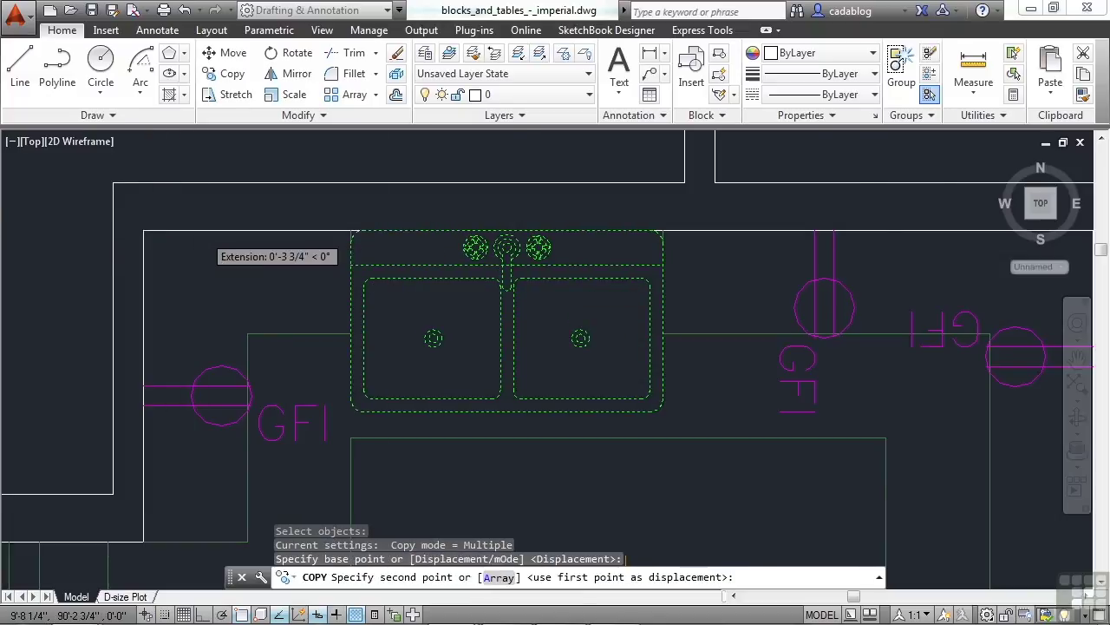
scroll(232, 238, "down", 5)
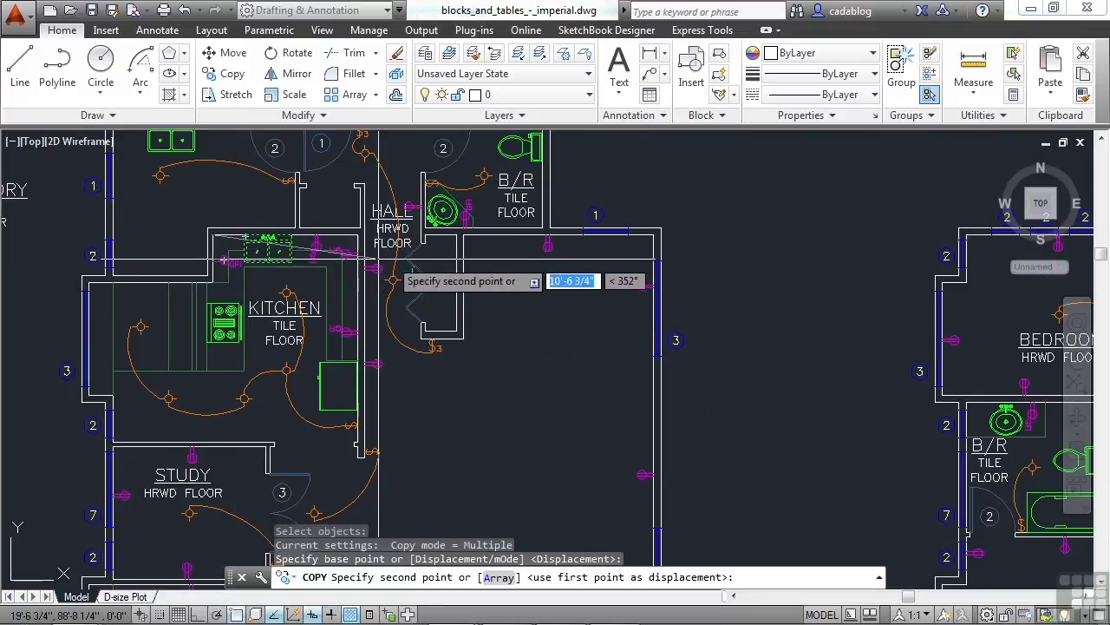
scroll(466, 250, "up", 6)
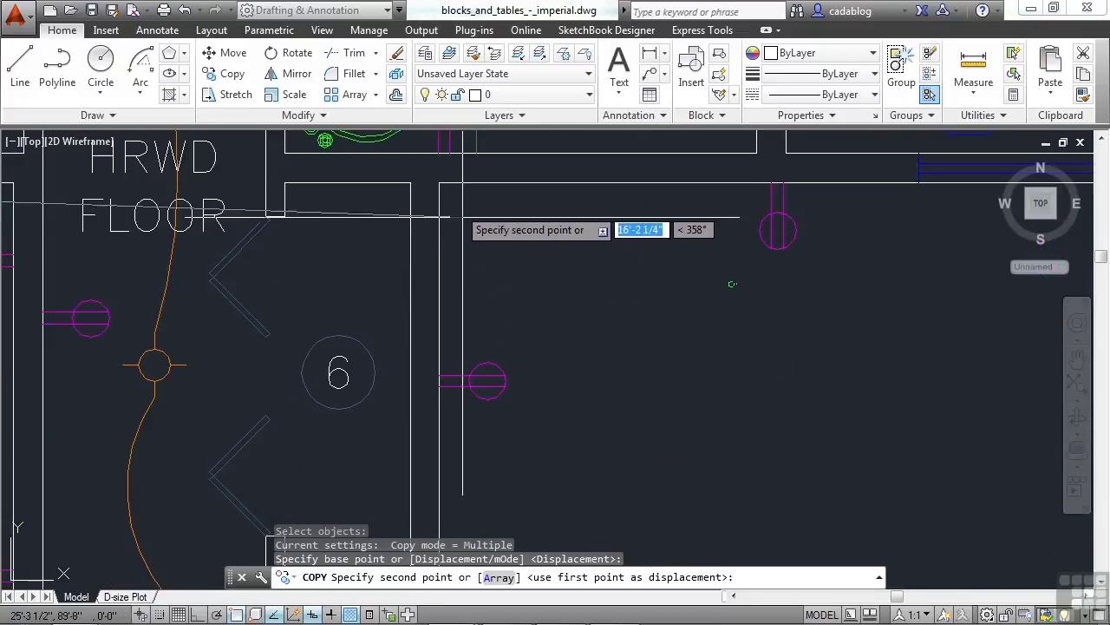
left_click(439, 182)
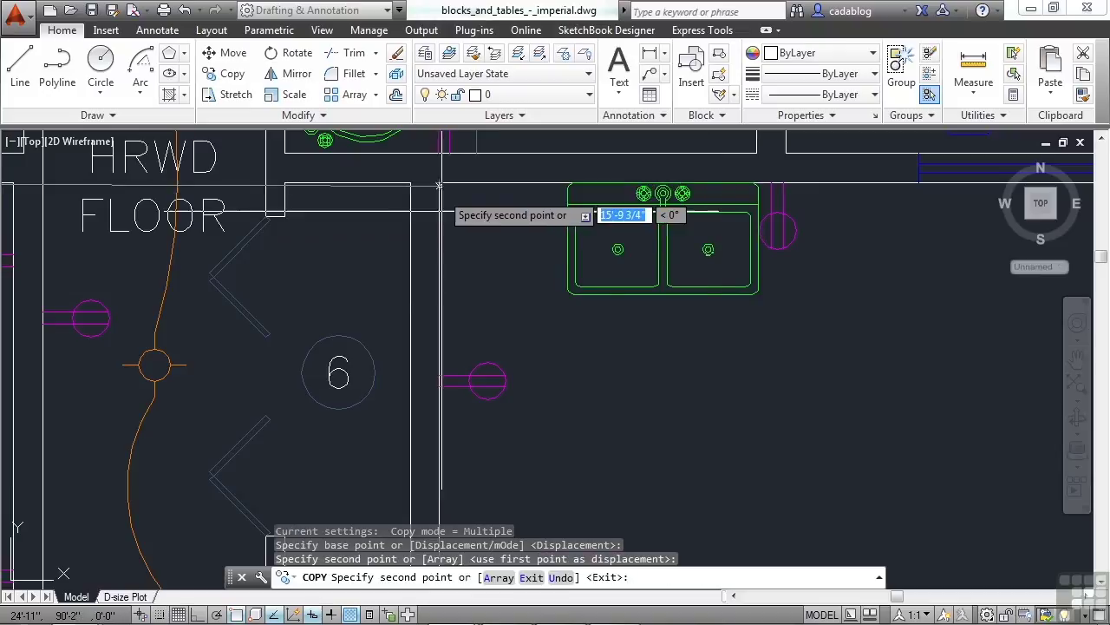
key("Return")
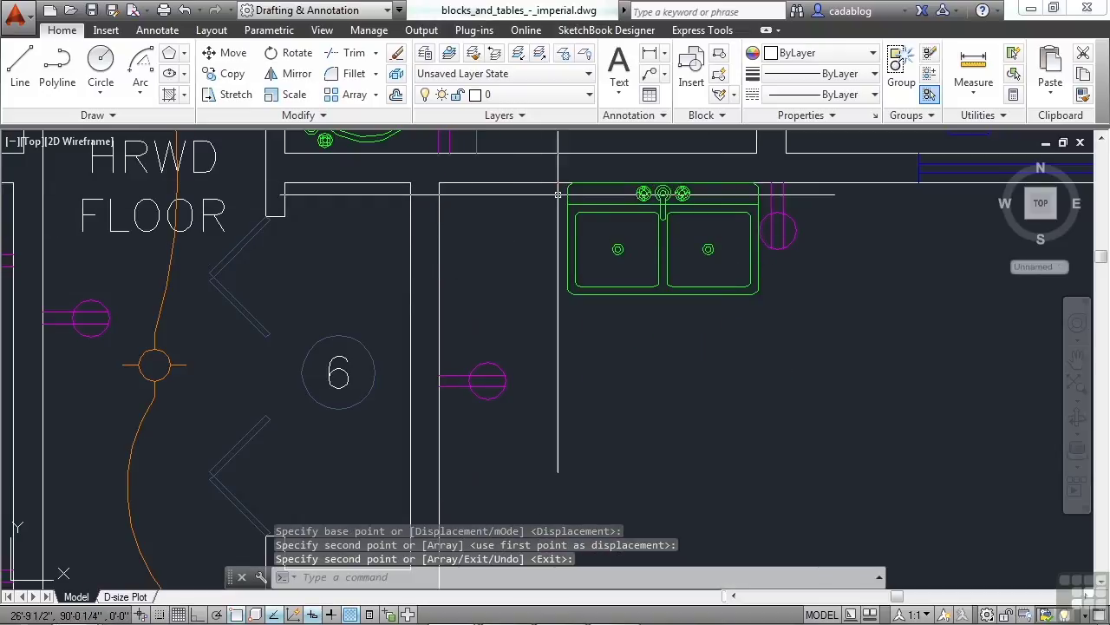
- Copy the counter edge line west of the kitchen sink into the room east of the hall closet, using the same two inside wall corners
scroll(550, 348, "down", 4)
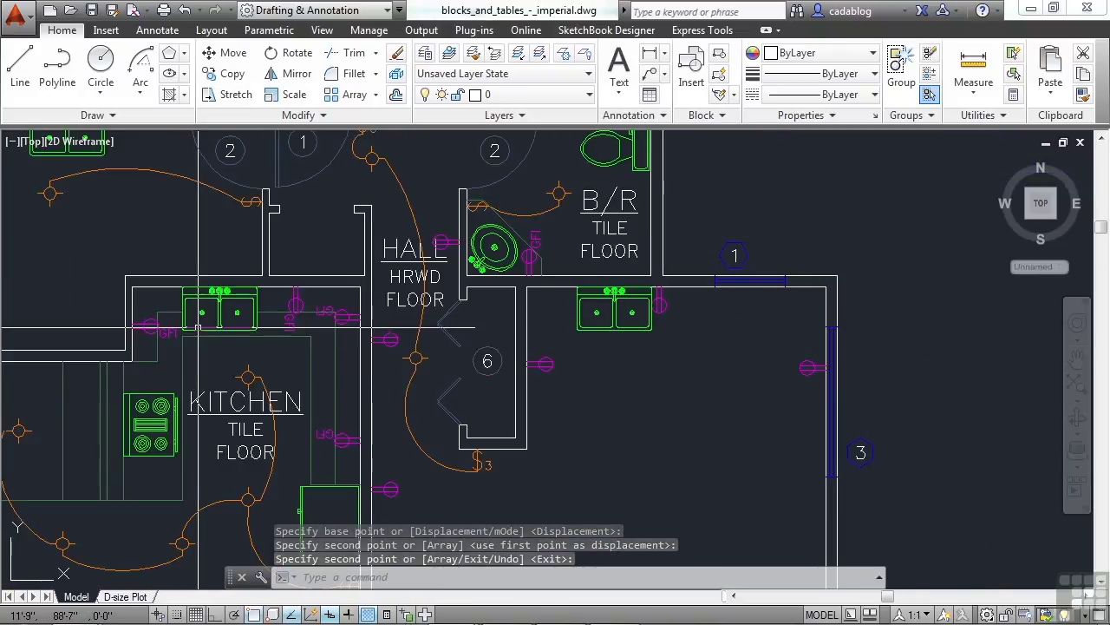
key("Return")
scroll(172, 348, "up", 4)
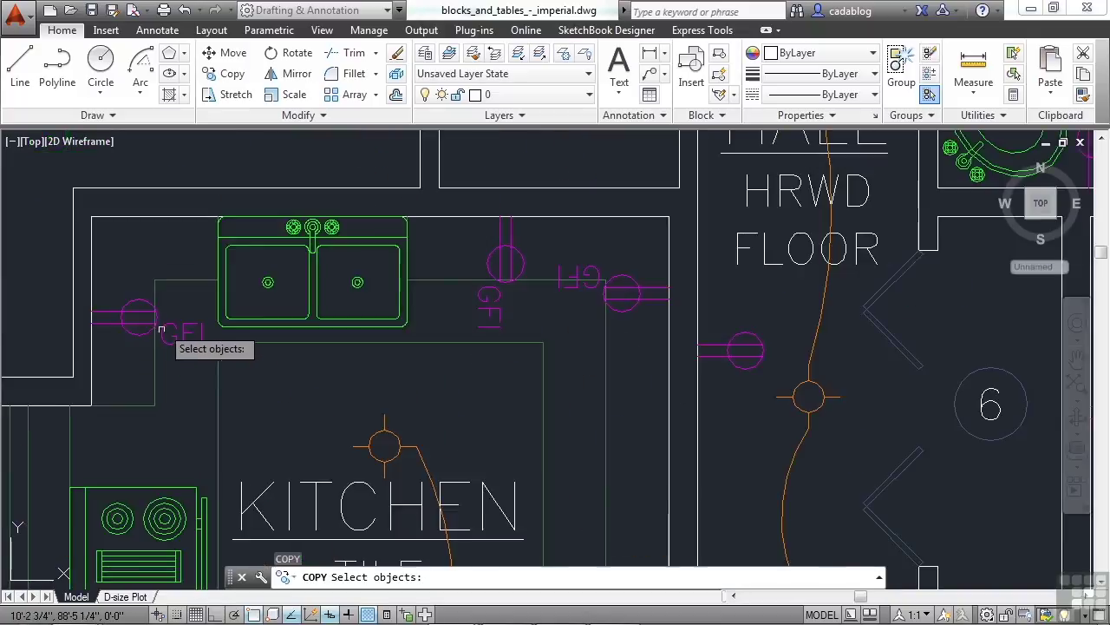
left_click(174, 281)
key("Return")
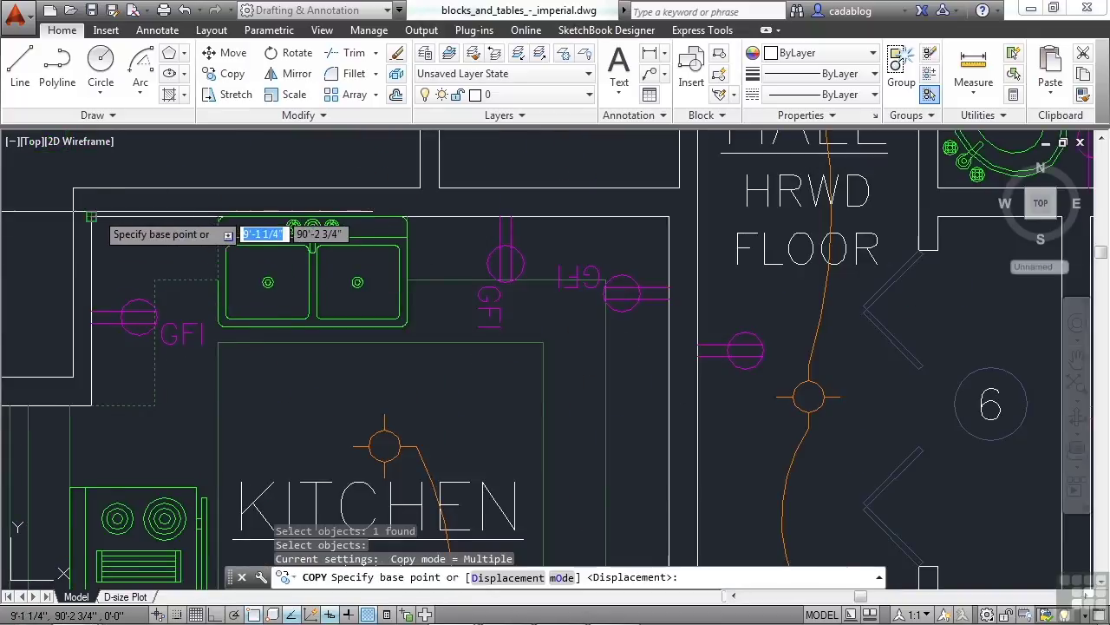
left_click(92, 216)
scroll(48, 252, "down", 4)
scroll(520, 221, "up", 4)
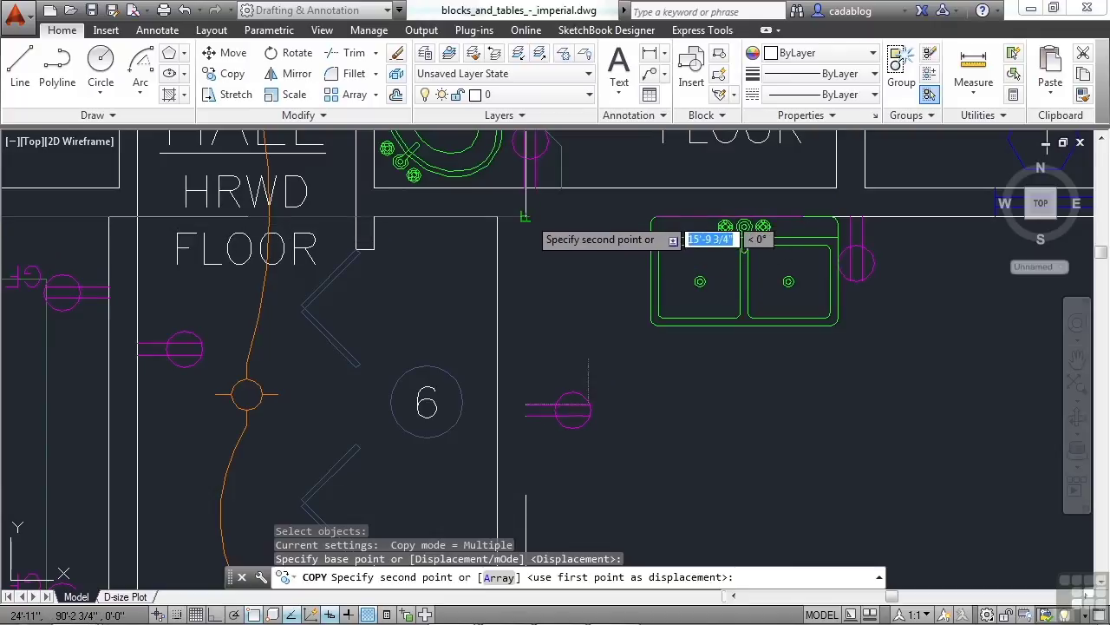
left_click(525, 218)
key("Return")
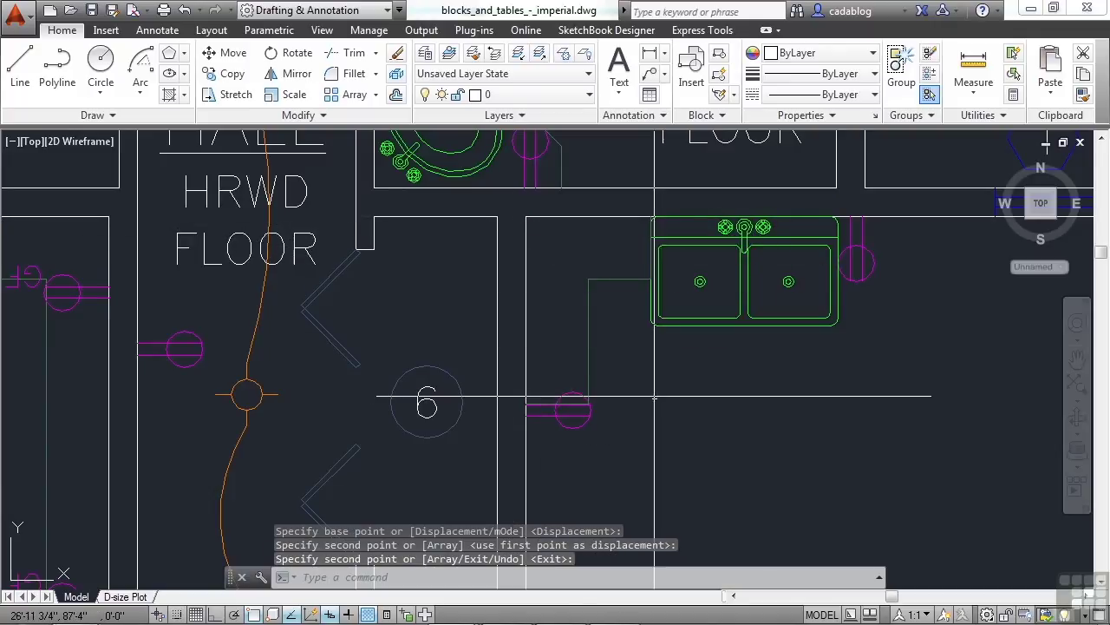
scroll(644, 399, "down", 2)
scroll(733, 413, "down", 2)
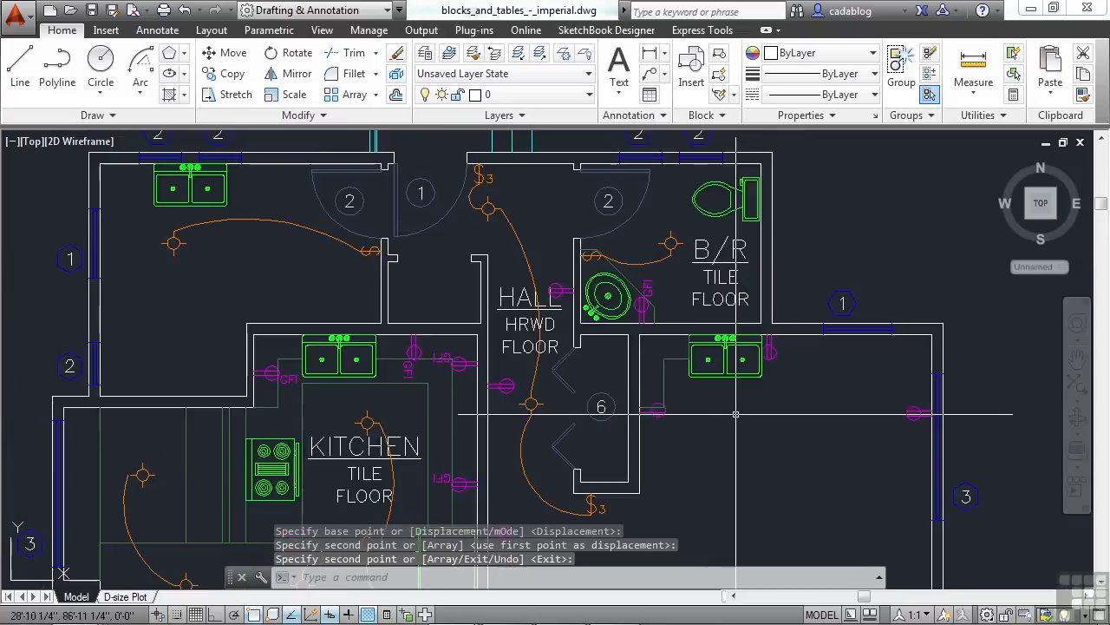